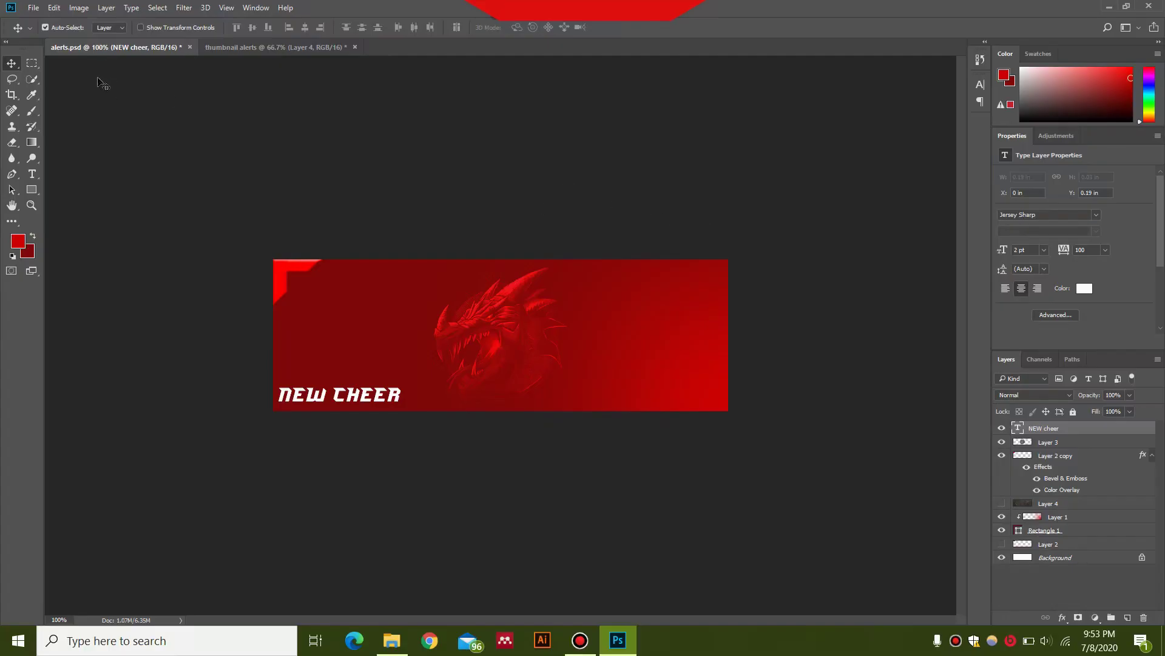
- Create a white 750 × 250 pixel RGB document named "alerts twitch" at 1080 pixels/inch and 16 bit
click(34, 7)
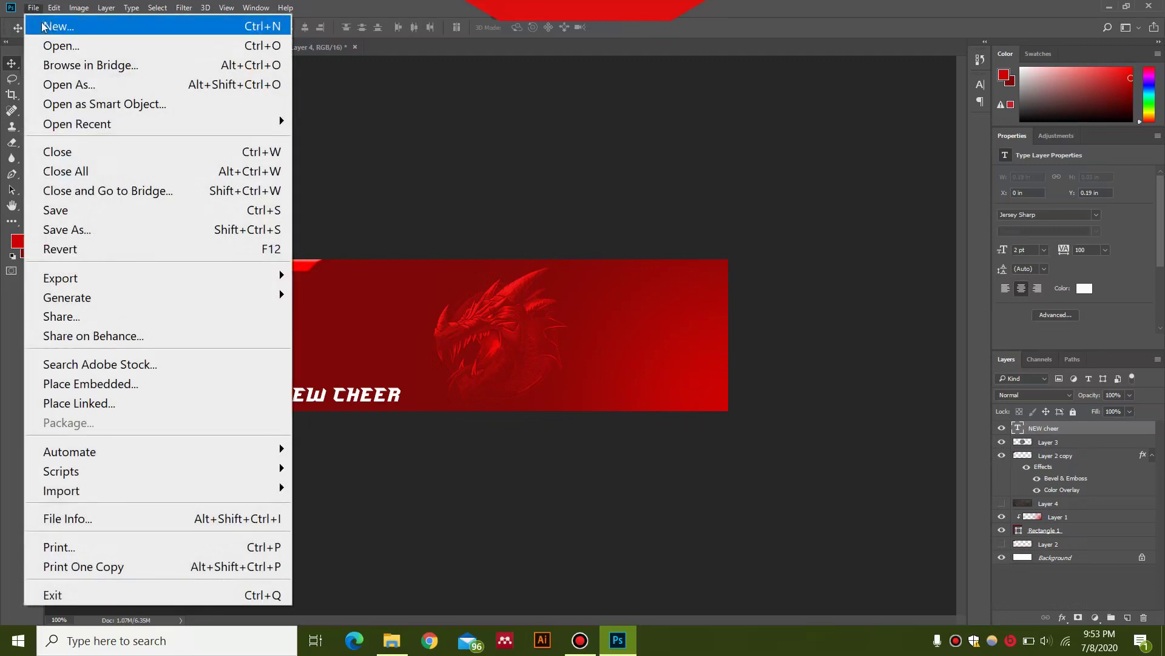
click(44, 26)
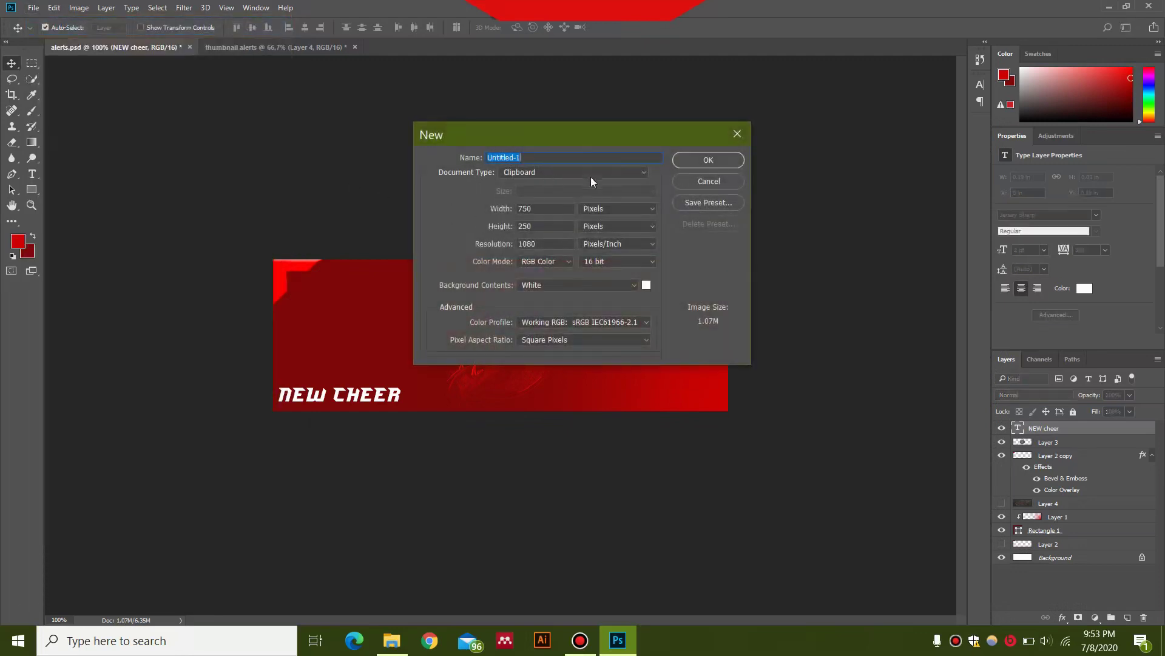
text(alerts twitch)
drag(538, 210, 503, 230)
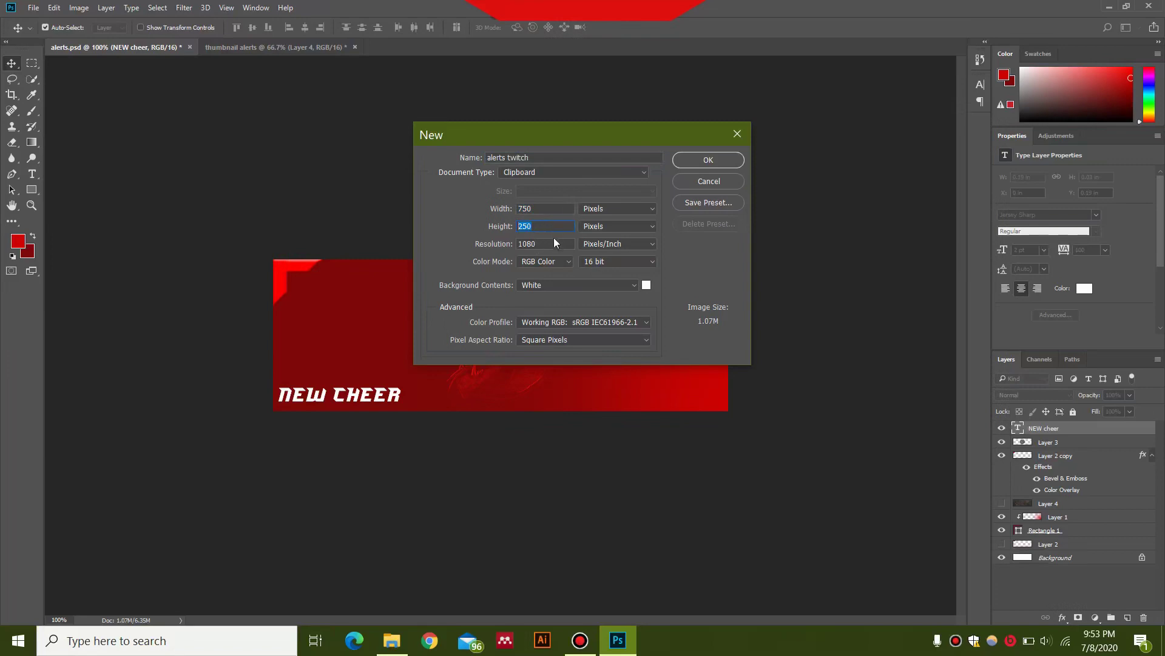
click(688, 161)
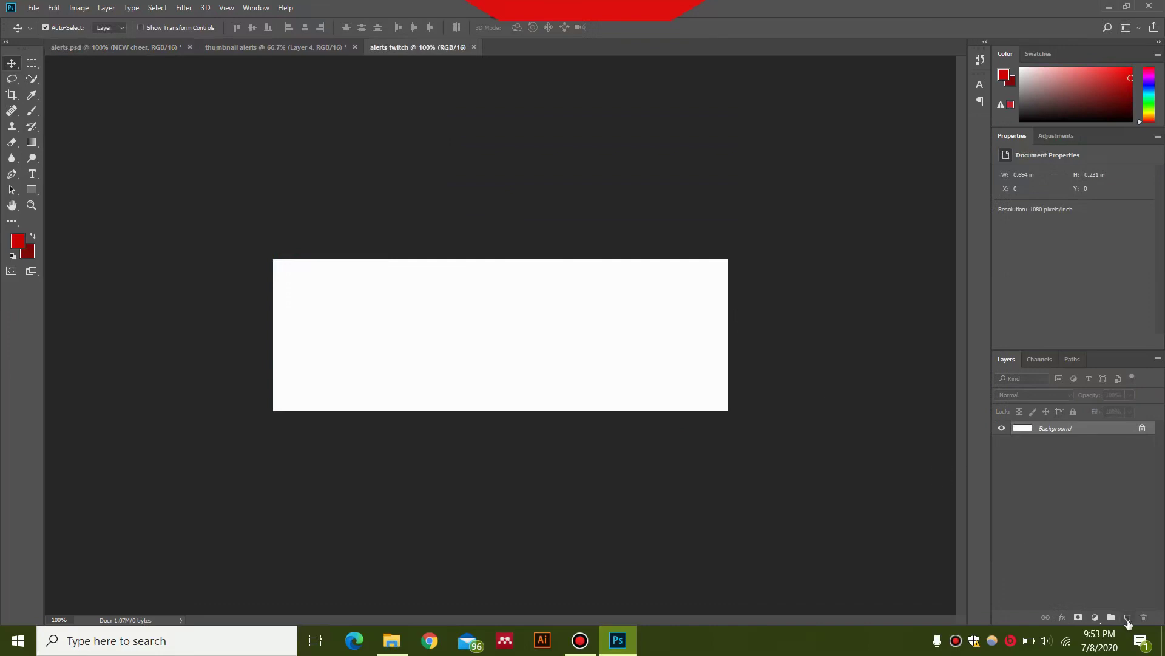
- Add a new layer and draw a red rectangle about 753 × 246 px over the canvas
click(1127, 619)
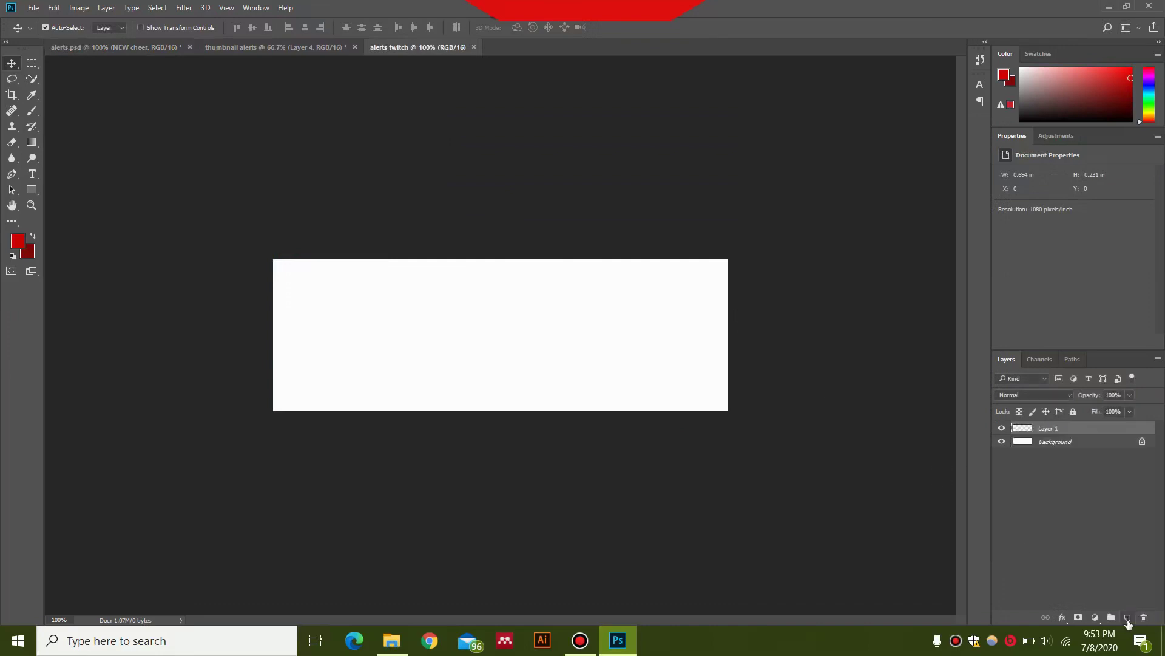
click(31, 191)
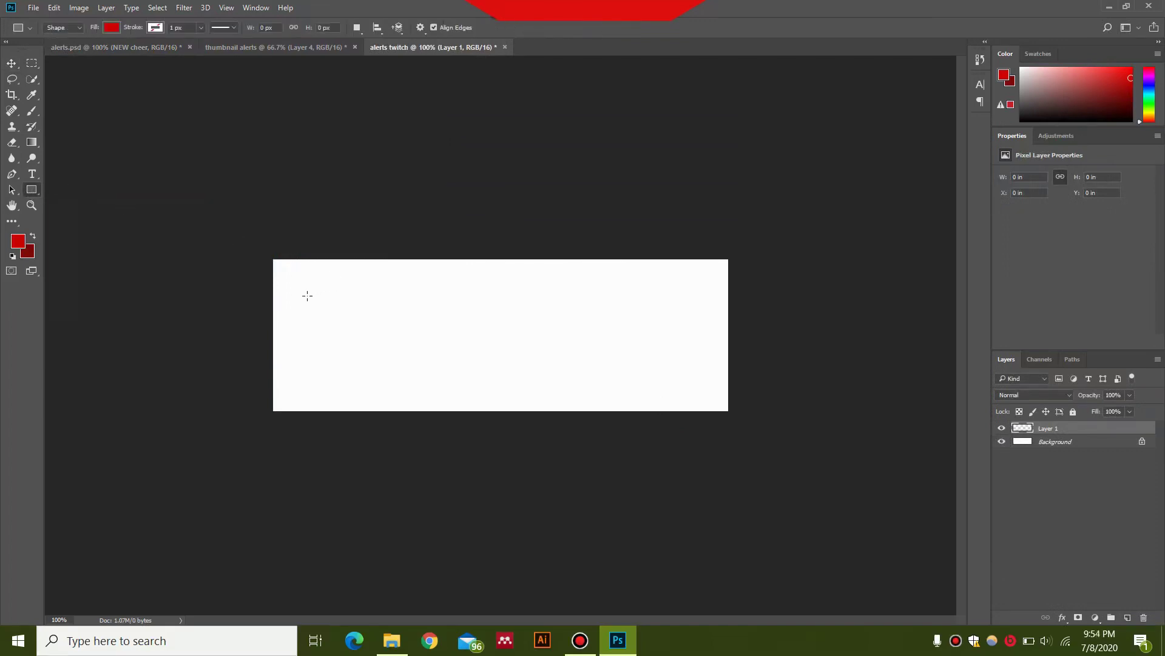
drag(272, 260, 730, 409)
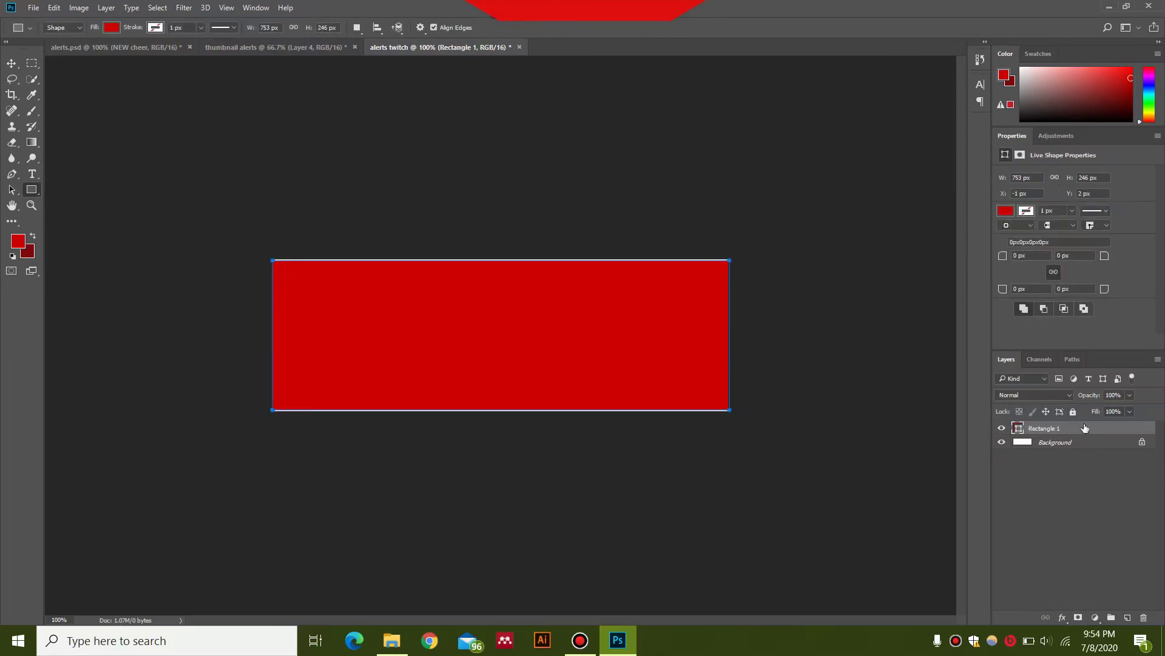
- Stretch the rectangle past the canvas's upper and lower edges to a height of about 259 px
key(v)
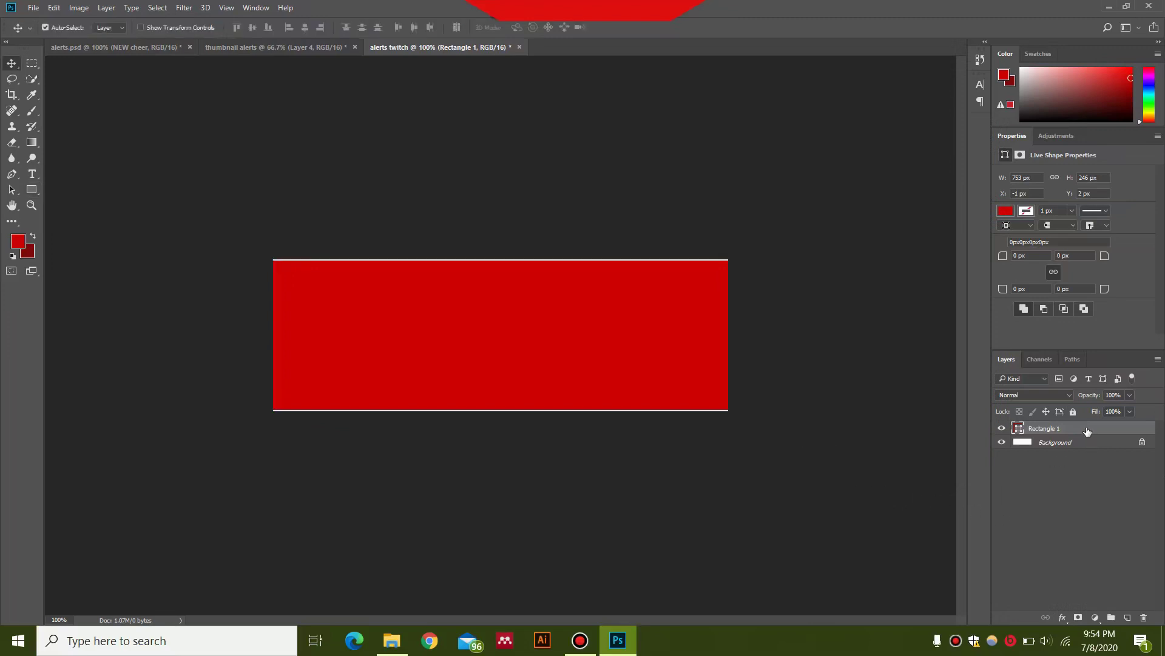
key(ctrl+t)
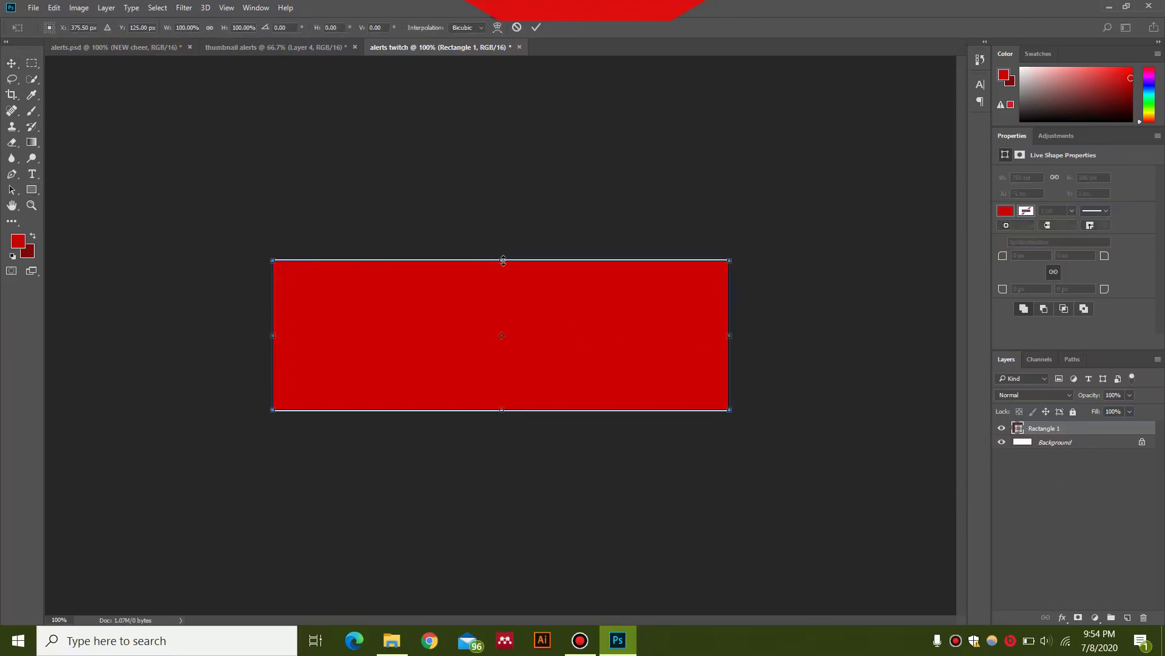
drag(502, 259, 502, 258)
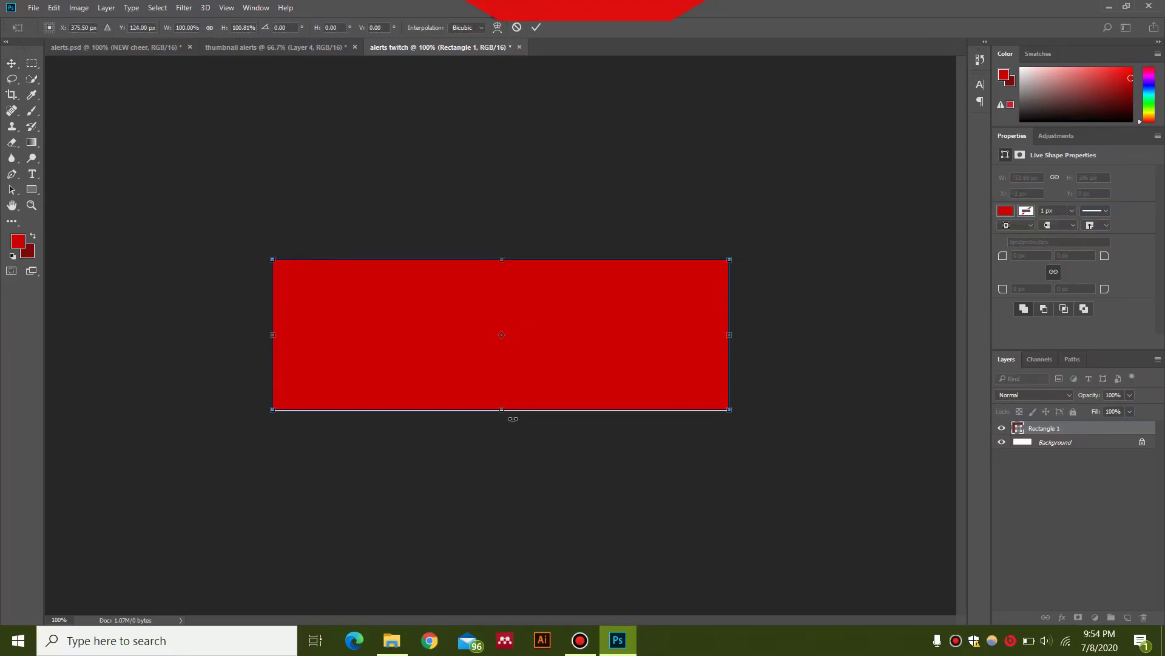
drag(499, 409, 503, 416)
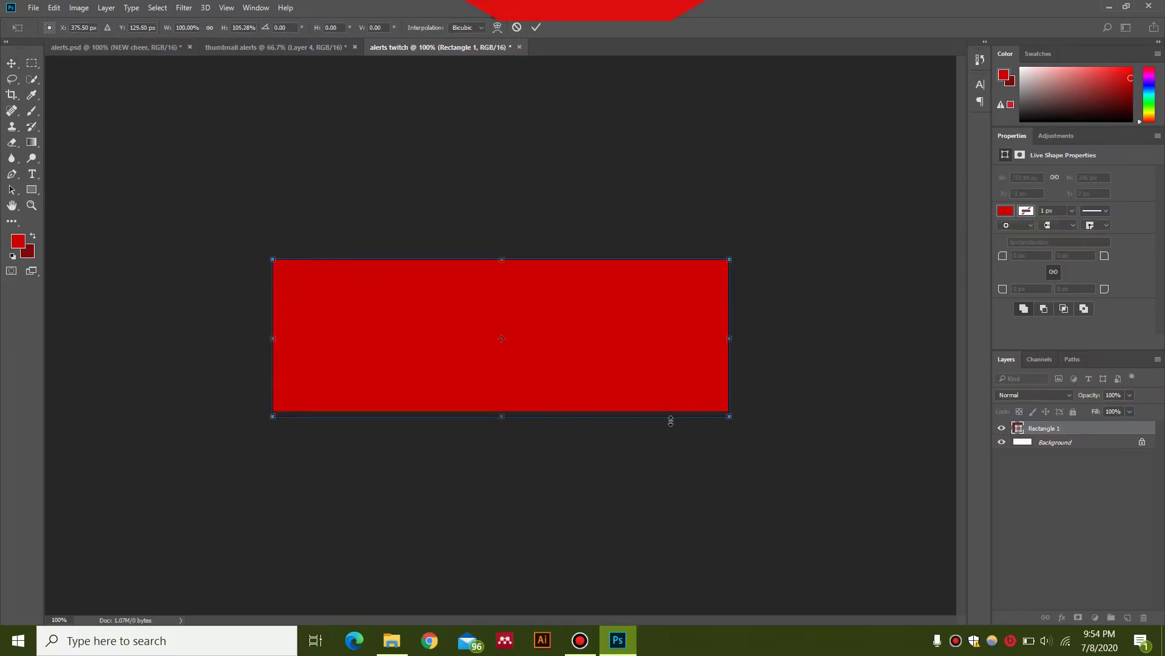
key(Return)
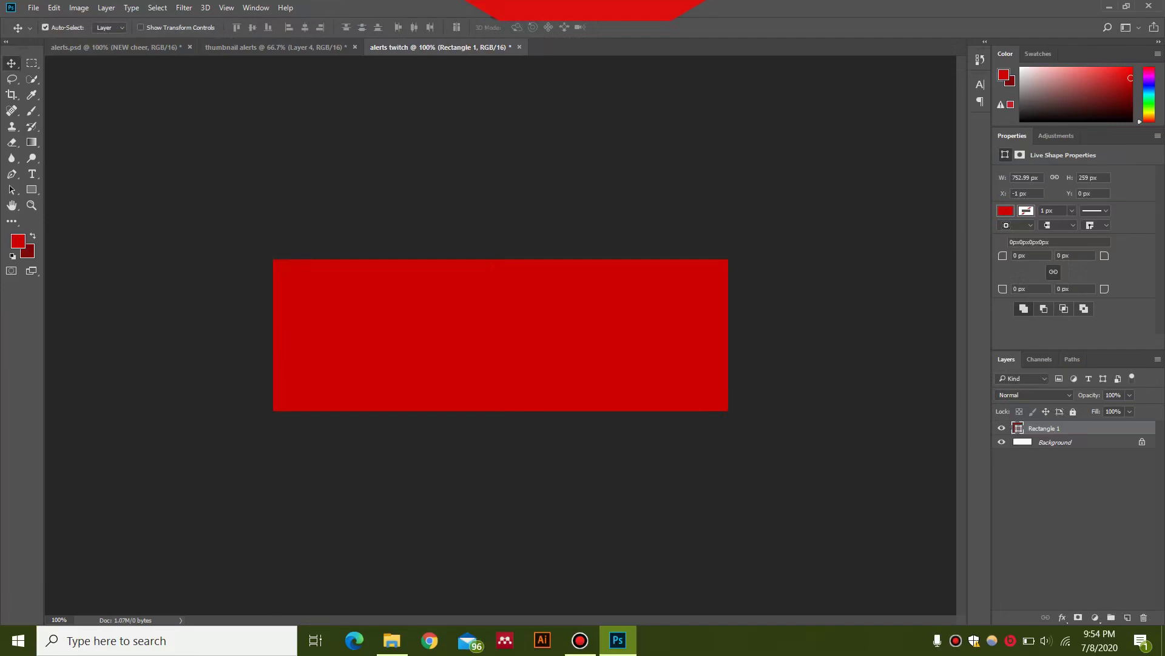
- Change the rectangle's fill to the recently used dark red and deselect its layer
click(1006, 212)
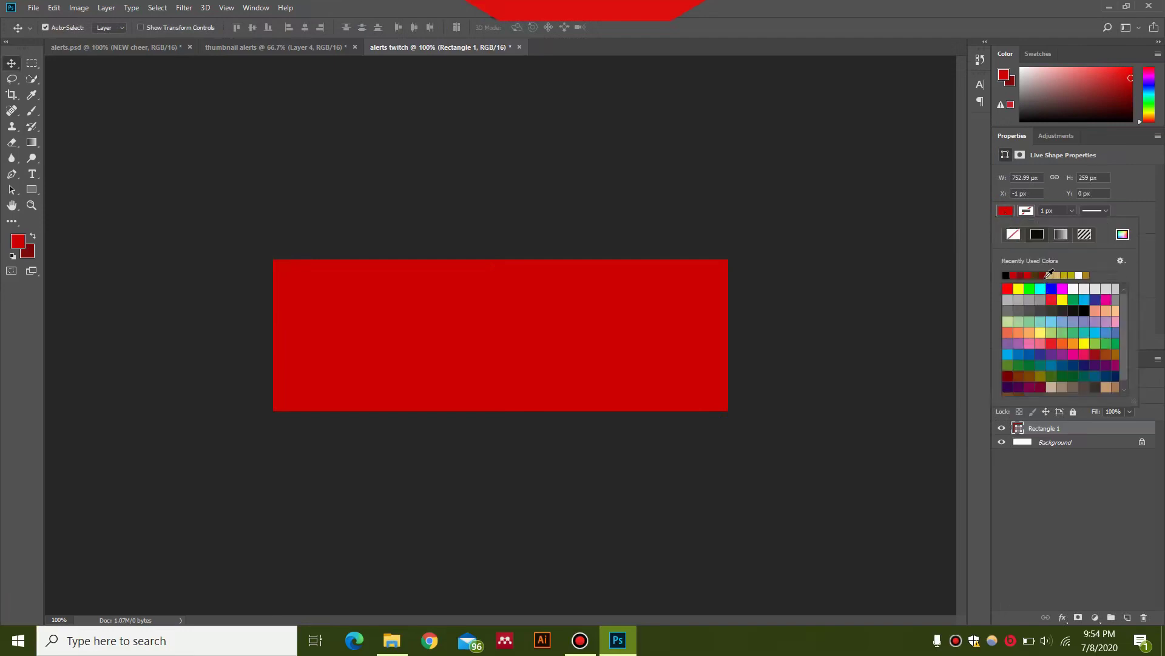
click(1013, 275)
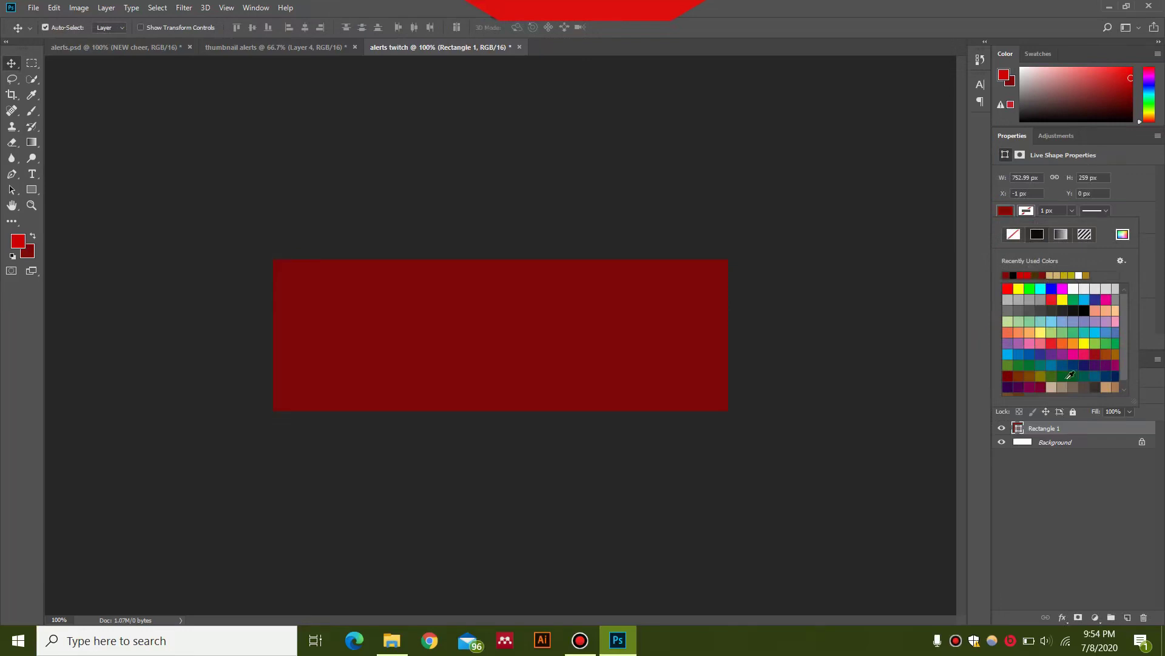
click(1079, 475)
click(1080, 475)
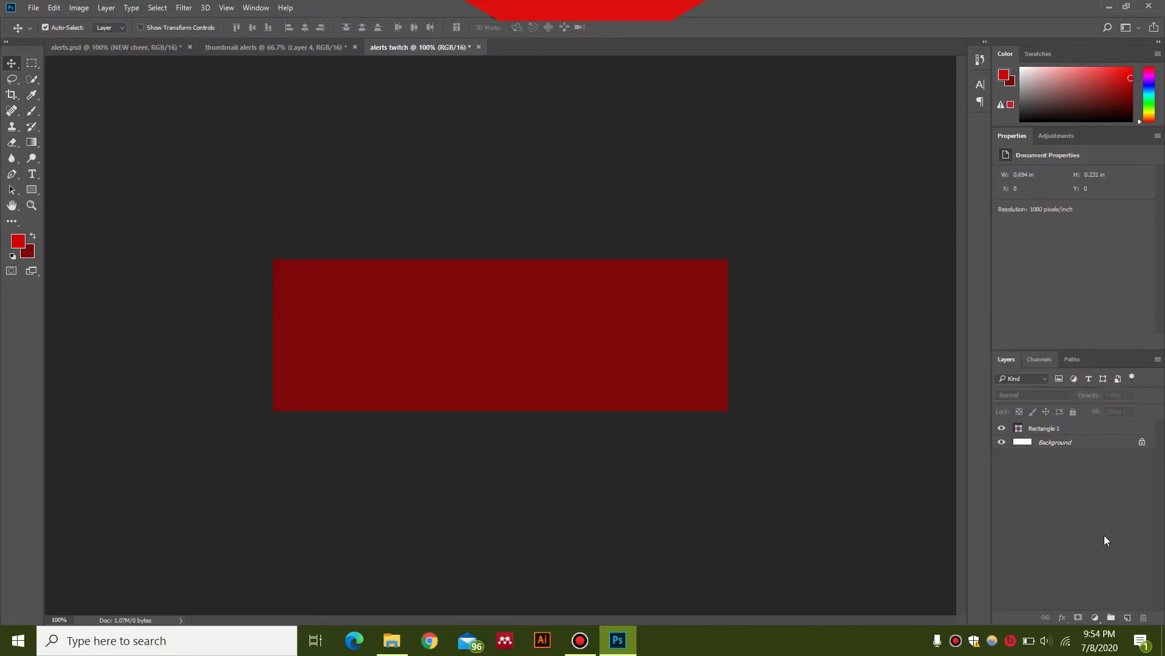
- Add a new layer above the rectangle and set the Brush tool's foreground color to bright red d90707
click(1128, 618)
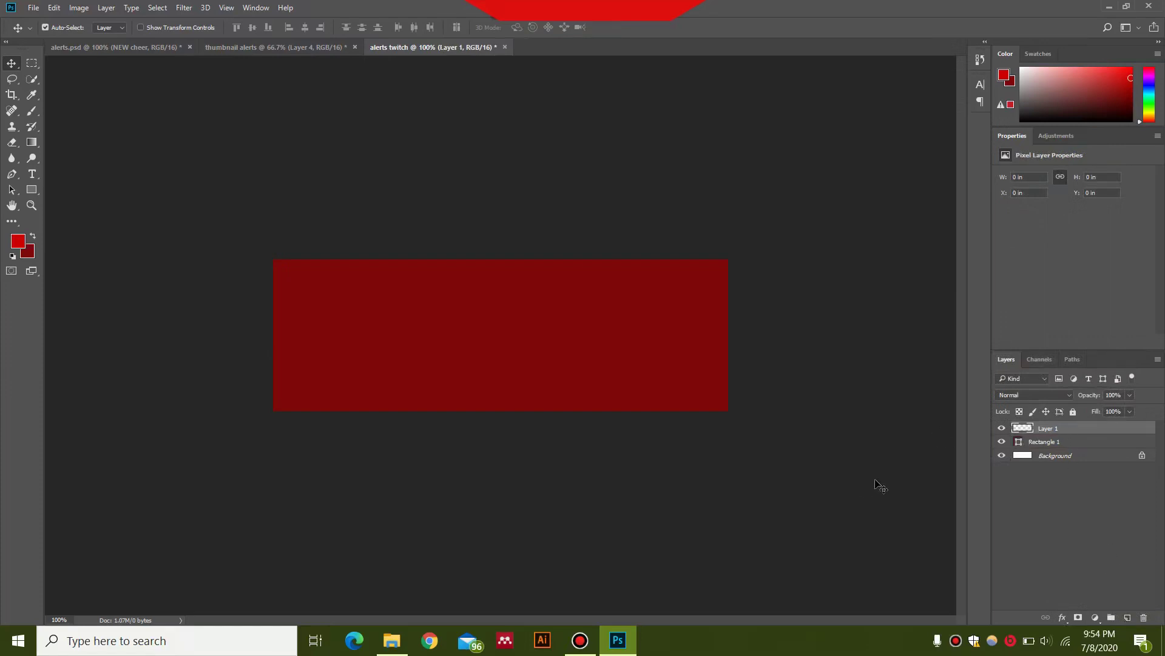
key(b)
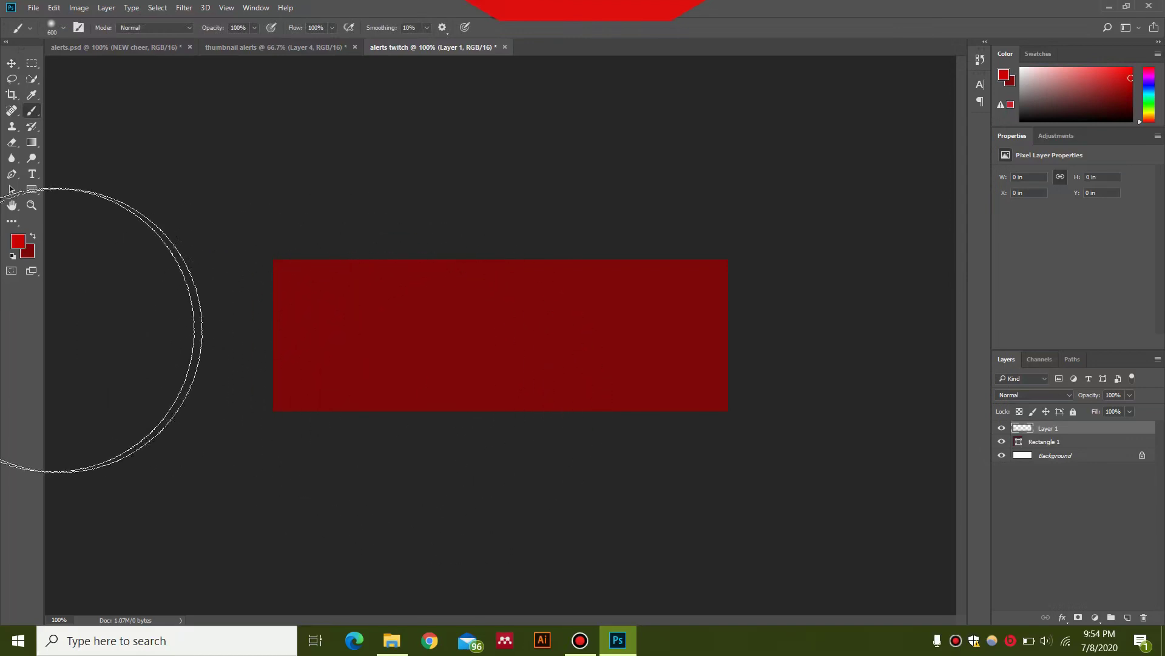
click(17, 244)
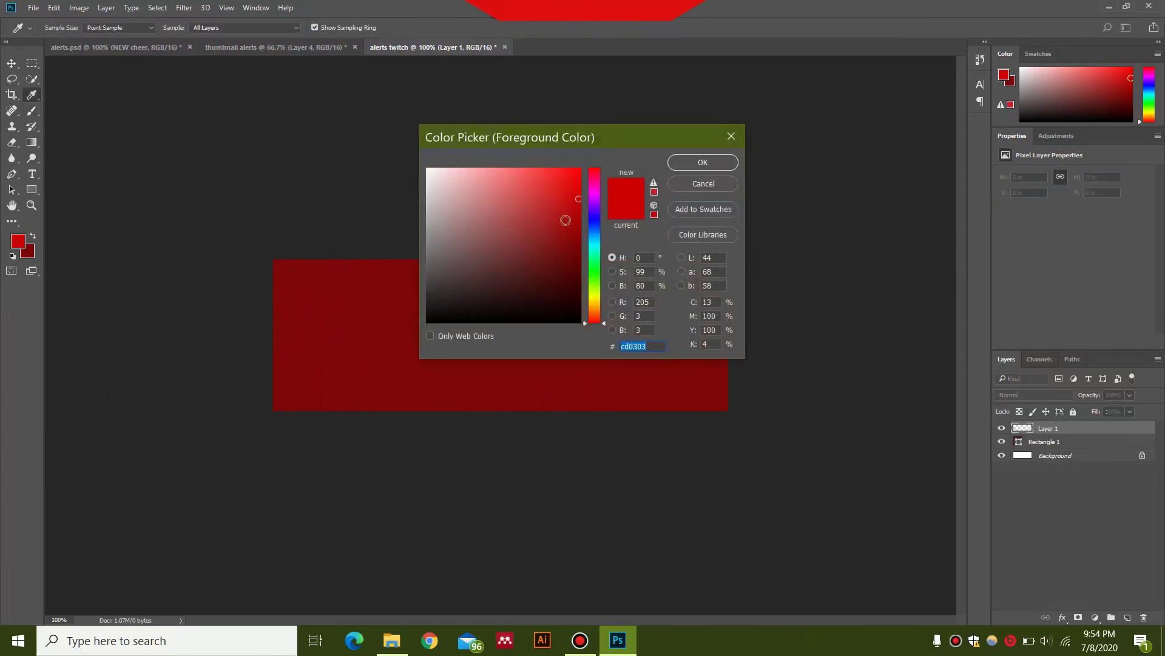
drag(575, 201, 577, 192)
click(684, 161)
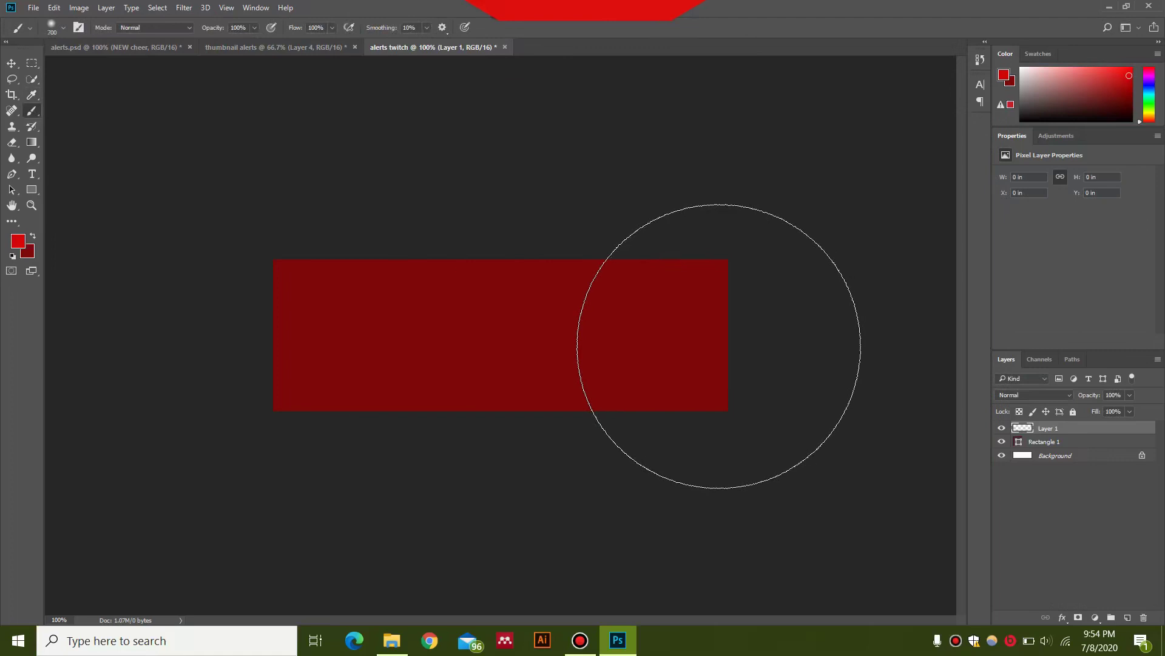
- Paint a soft bright red glow over the banner's lower-right area with a 500 px brush
key(bracketright)
key(bracketleft)
key(bracketleft)
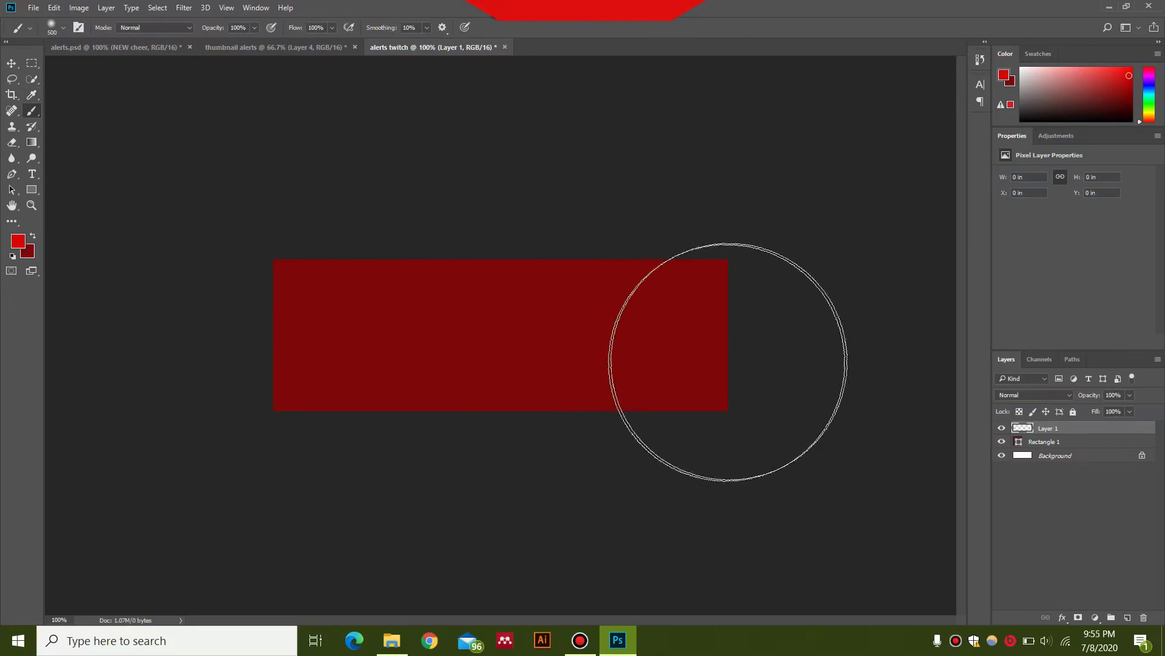
mouse_move(723, 361)
mouse_down()
mouse_move(817, 416)
mouse_move(755, 395)
mouse_move(782, 378)
mouse_move(716, 338)
mouse_move(746, 348)
mouse_move(726, 377)
mouse_move(718, 366)
mouse_move(664, 473)
mouse_move(668, 429)
mouse_move(674, 510)
mouse_up()
mouse_move(679, 442)
mouse_down()
mouse_move(782, 441)
mouse_move(691, 535)
mouse_move(730, 453)
mouse_move(764, 488)
mouse_move(682, 469)
mouse_move(715, 431)
mouse_move(607, 323)
mouse_move(650, 358)
mouse_move(518, 290)
mouse_move(594, 337)
mouse_move(670, 418)
mouse_move(688, 340)
mouse_move(733, 403)
mouse_move(623, 366)
mouse_move(684, 409)
mouse_move(657, 415)
mouse_up()
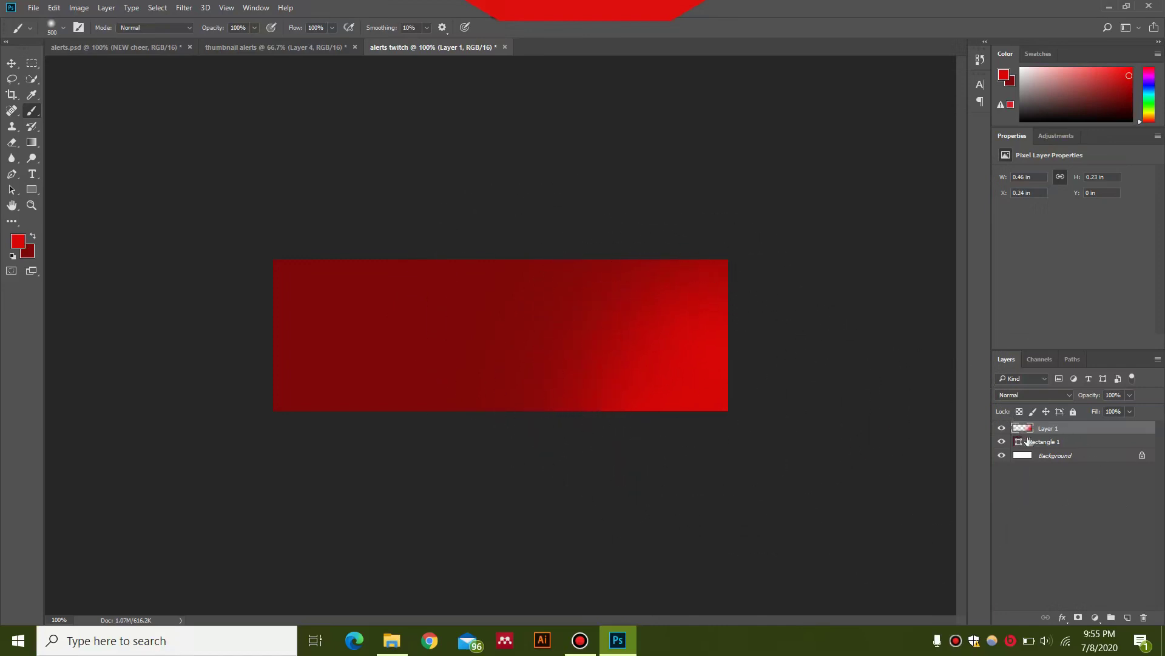
- Check the hex codes of the bright red and dark red colors used in the banner
click(17, 241)
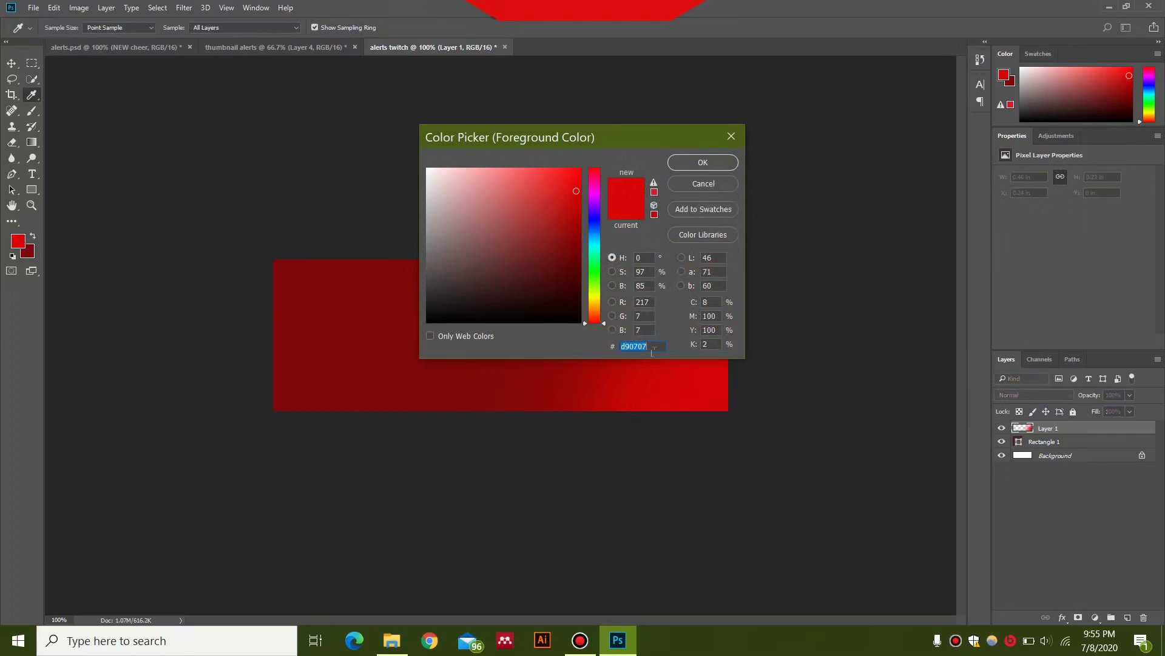
click(715, 162)
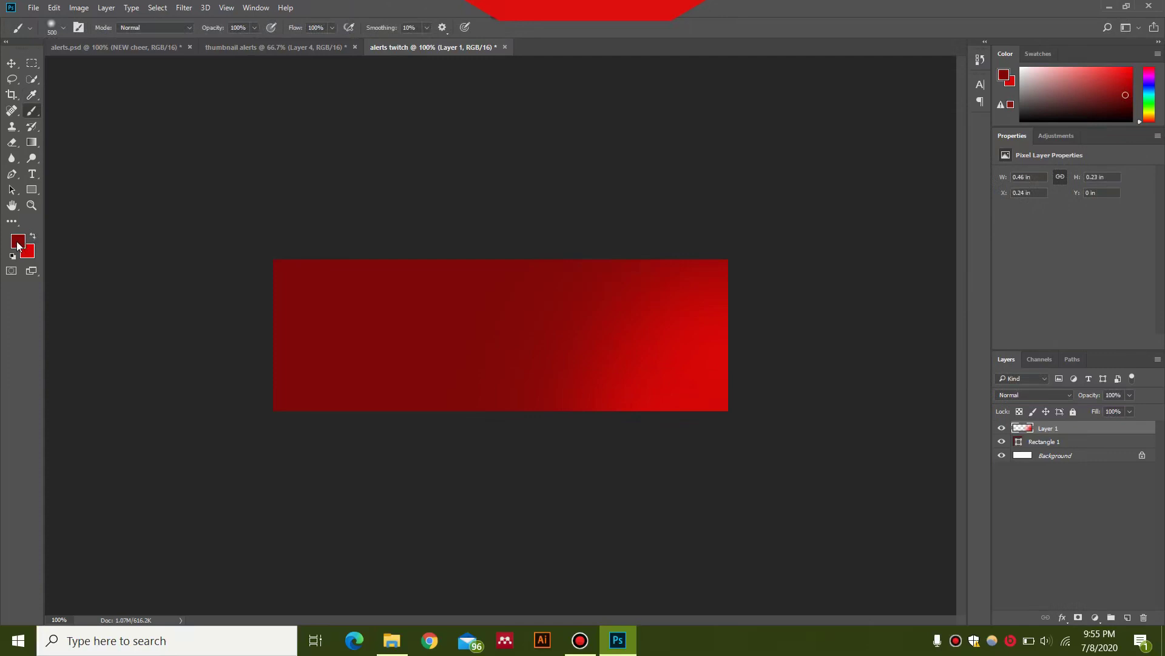
click(18, 243)
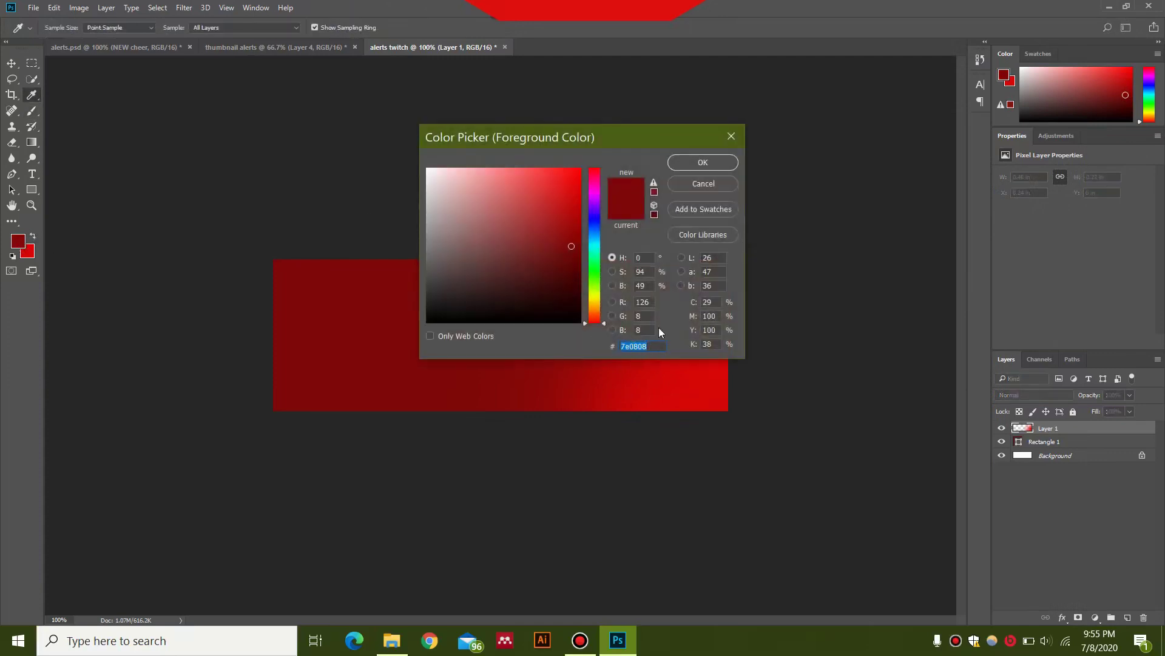
click(730, 141)
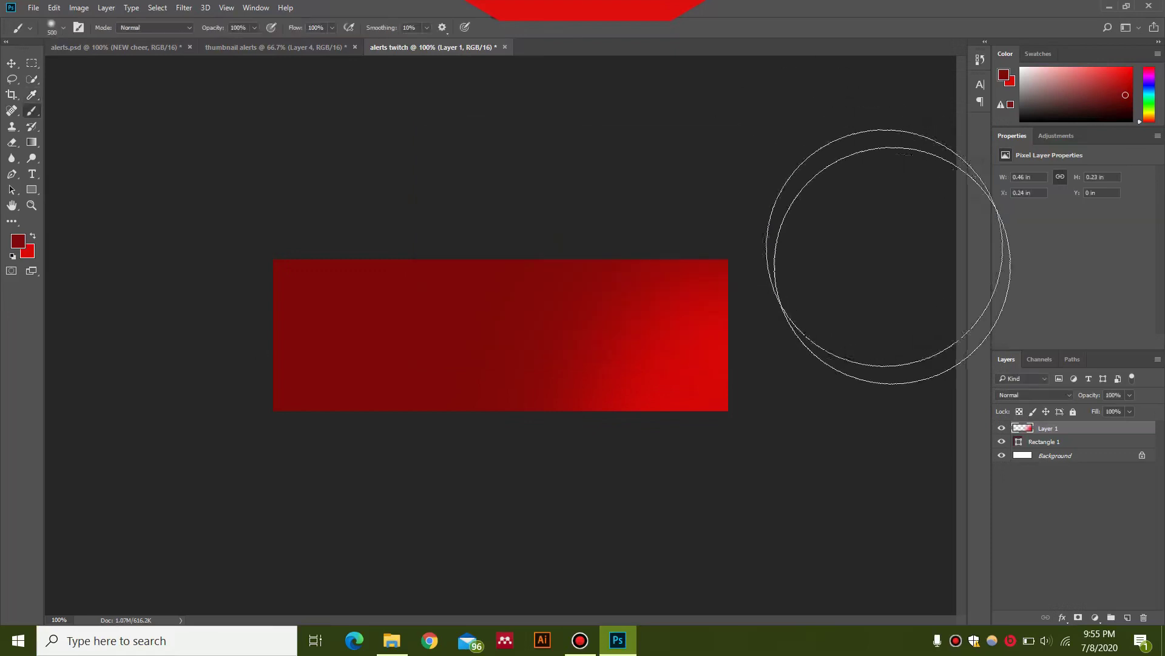
key(v)
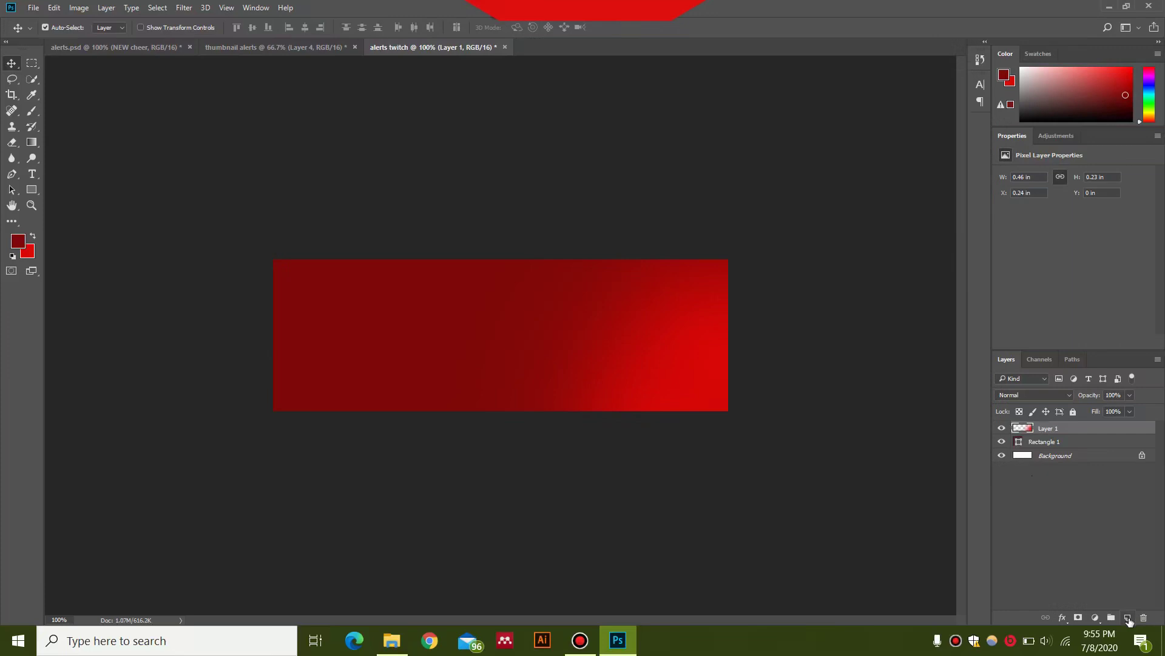
- On a new layer with bright red as foreground, draw a closed slanted four-point Pen path in the banner's upper-left corner, about 0.09 × 0.02 in
click(1128, 617)
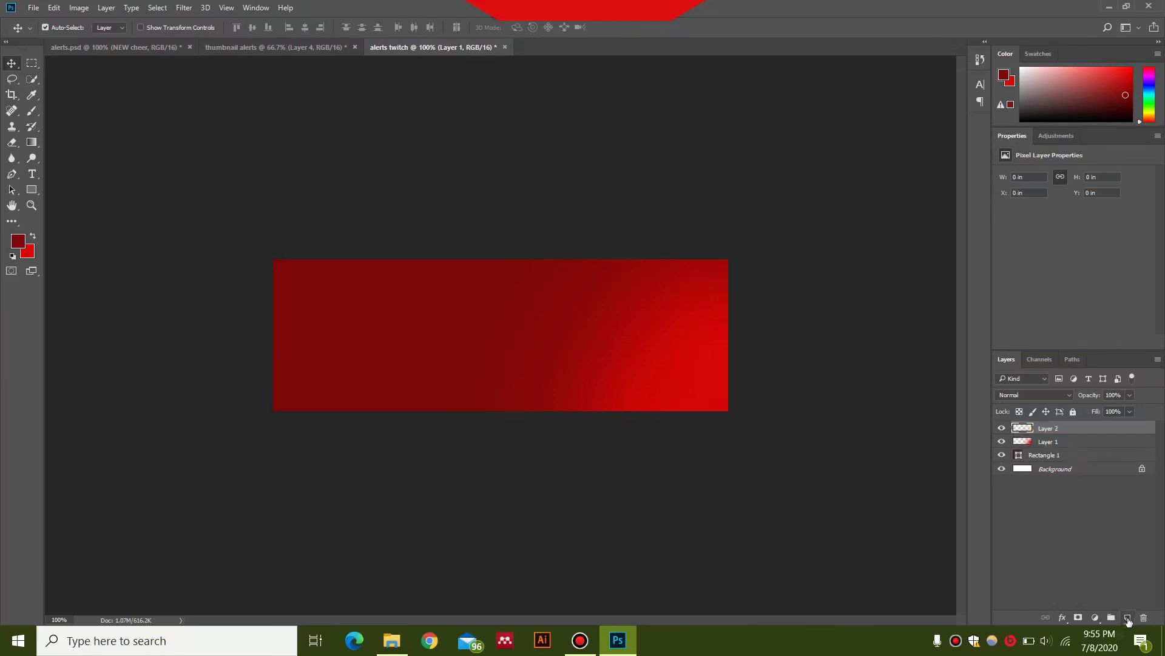
click(33, 236)
click(14, 174)
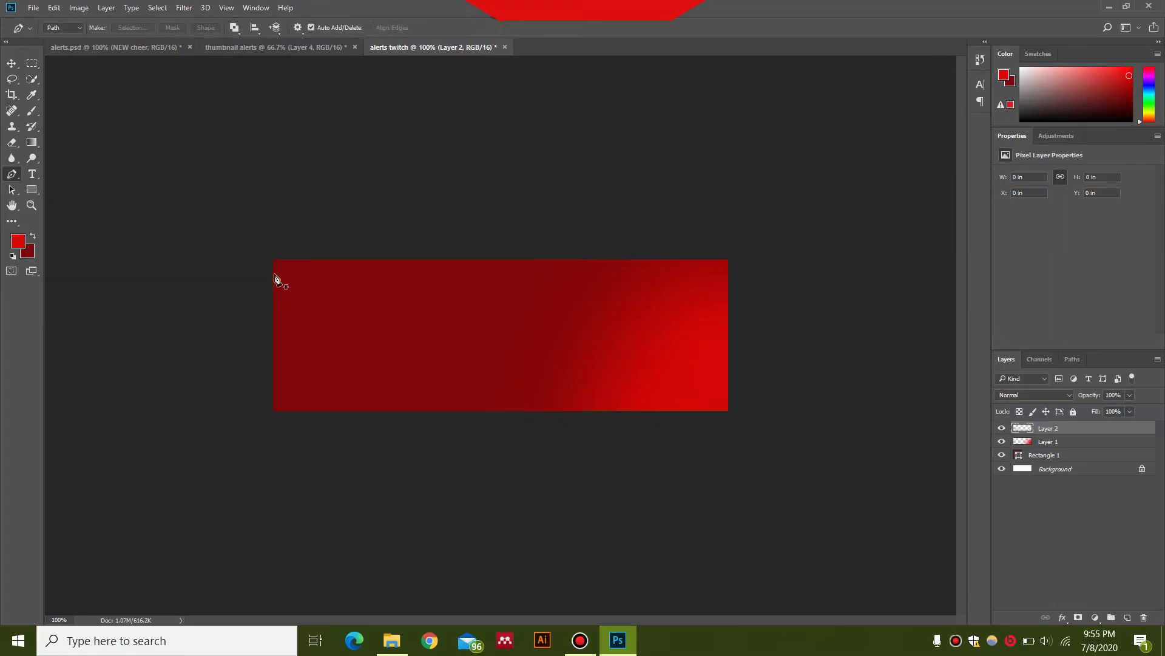
click(315, 260)
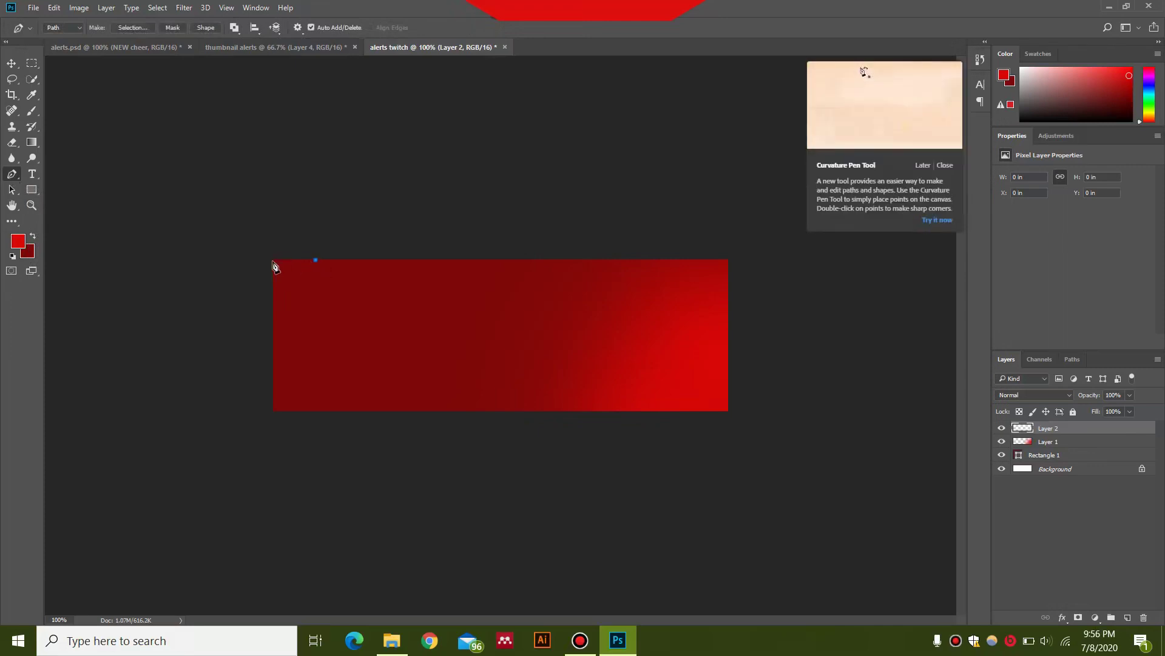
click(273, 260)
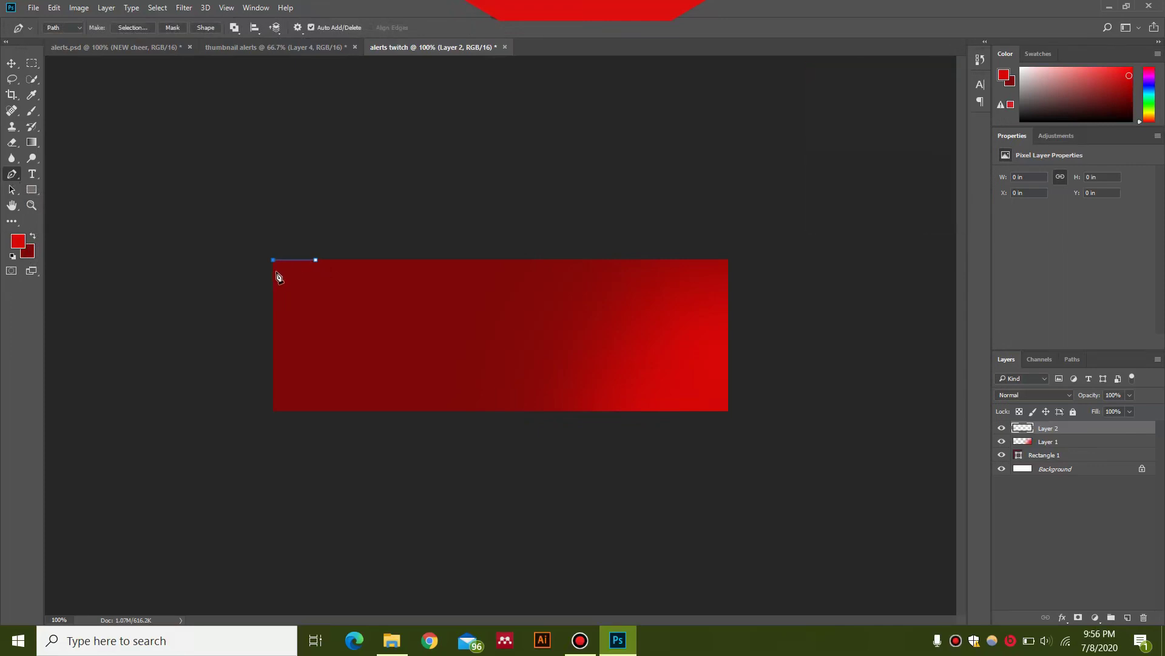
click(273, 274)
click(335, 273)
click(316, 261)
- Fill the corner path with the foreground color at 100% opacity and duplicate the shape's layer
right_click(305, 274)
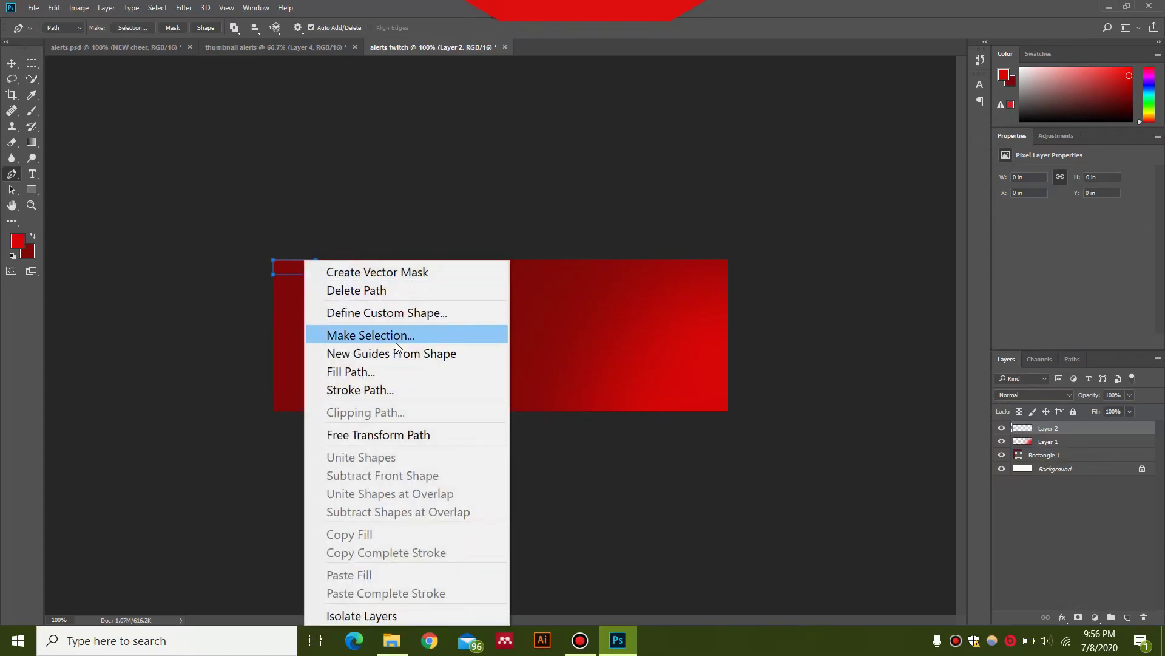
click(400, 370)
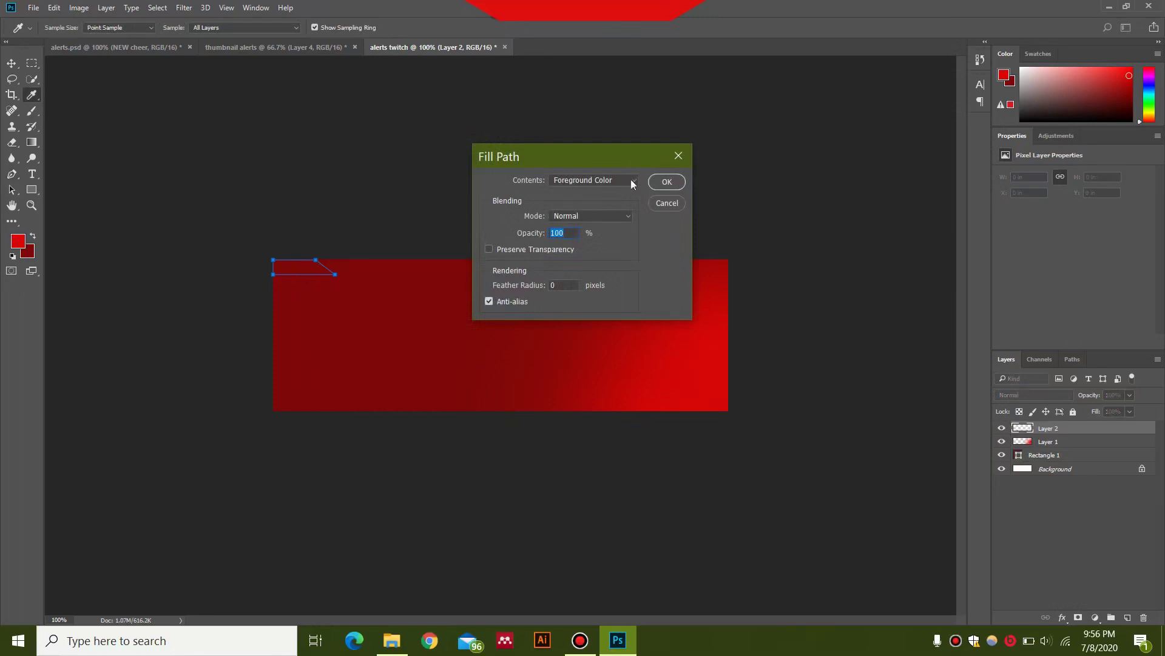
click(666, 182)
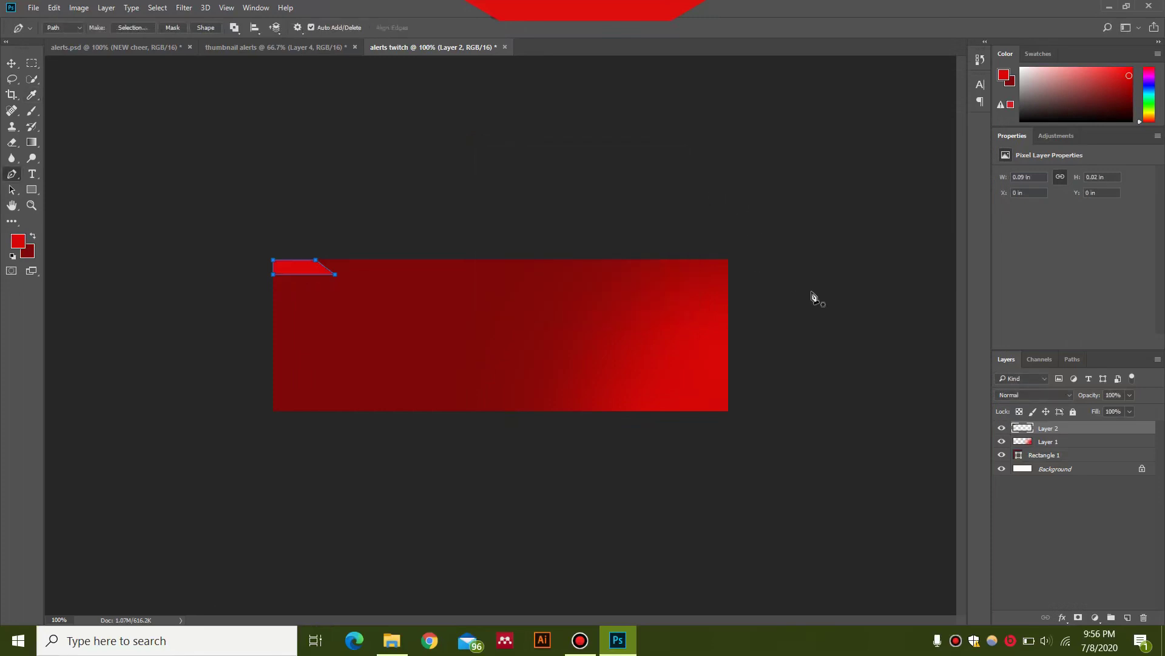
key(Escape)
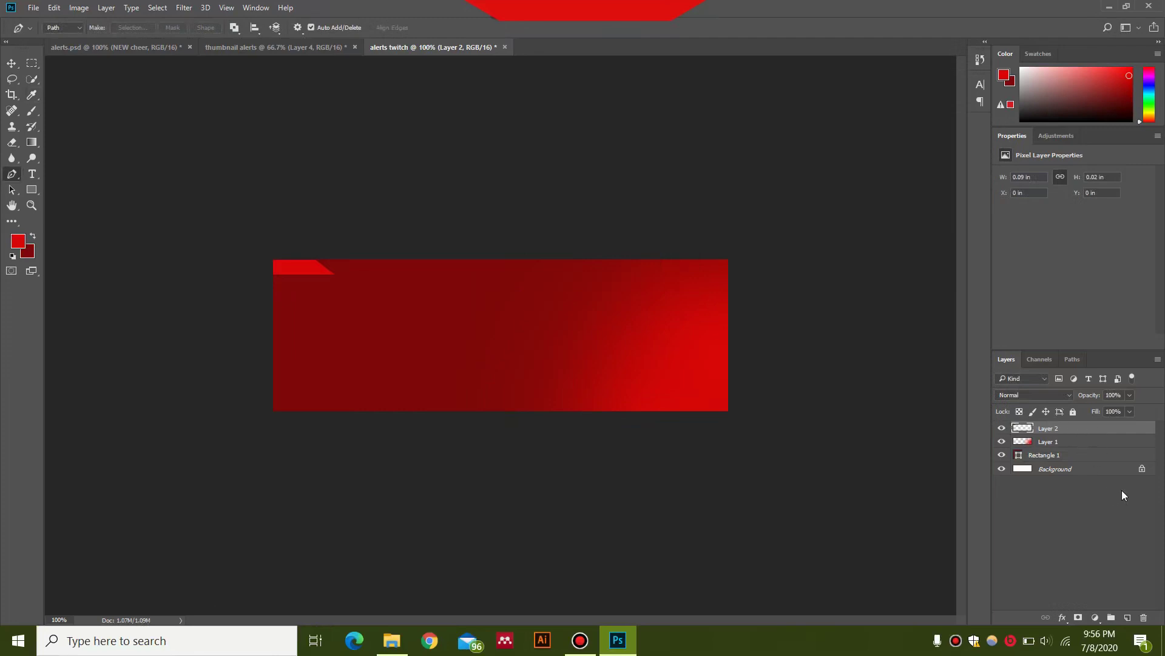
key(ctrl+j)
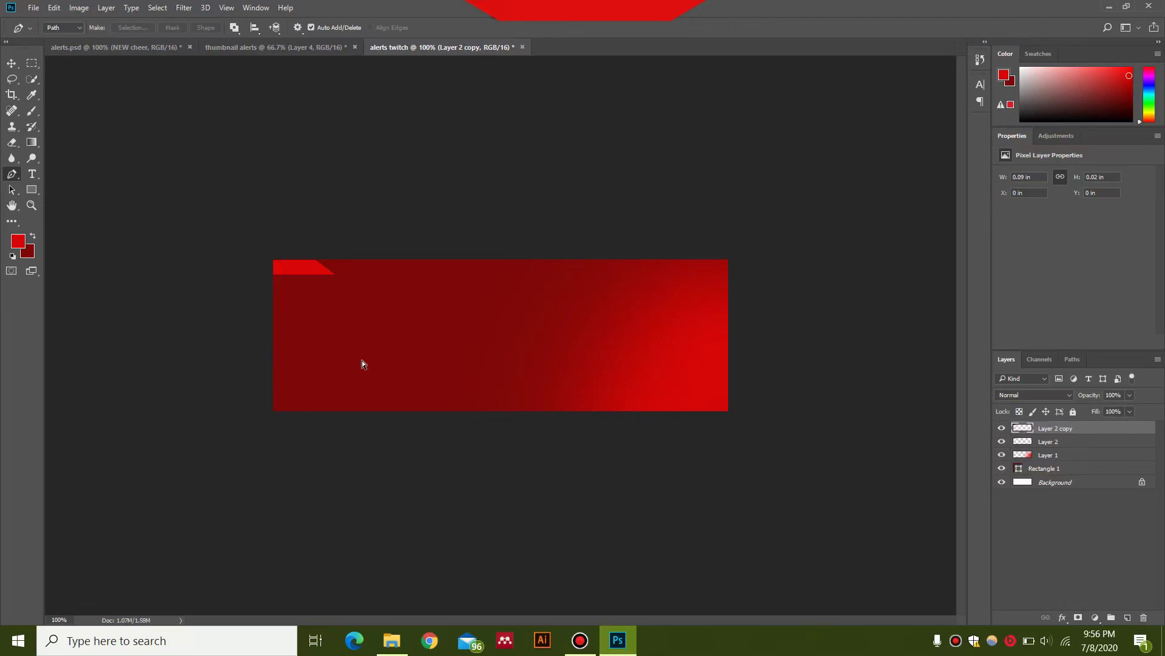
- Rotate the duplicated corner shape 90° clockwise, flip it horizontally and place it along the banner's left edge beneath the horizontal shape
key(ctrl+t)
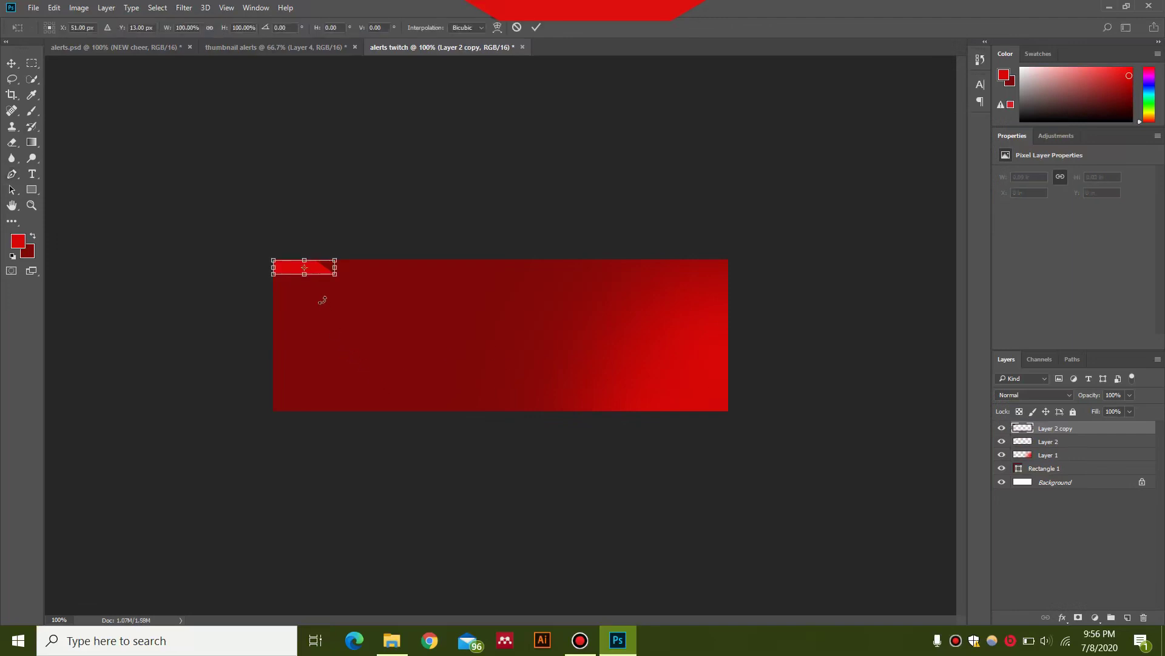
drag(313, 276, 312, 297)
right_click(312, 297)
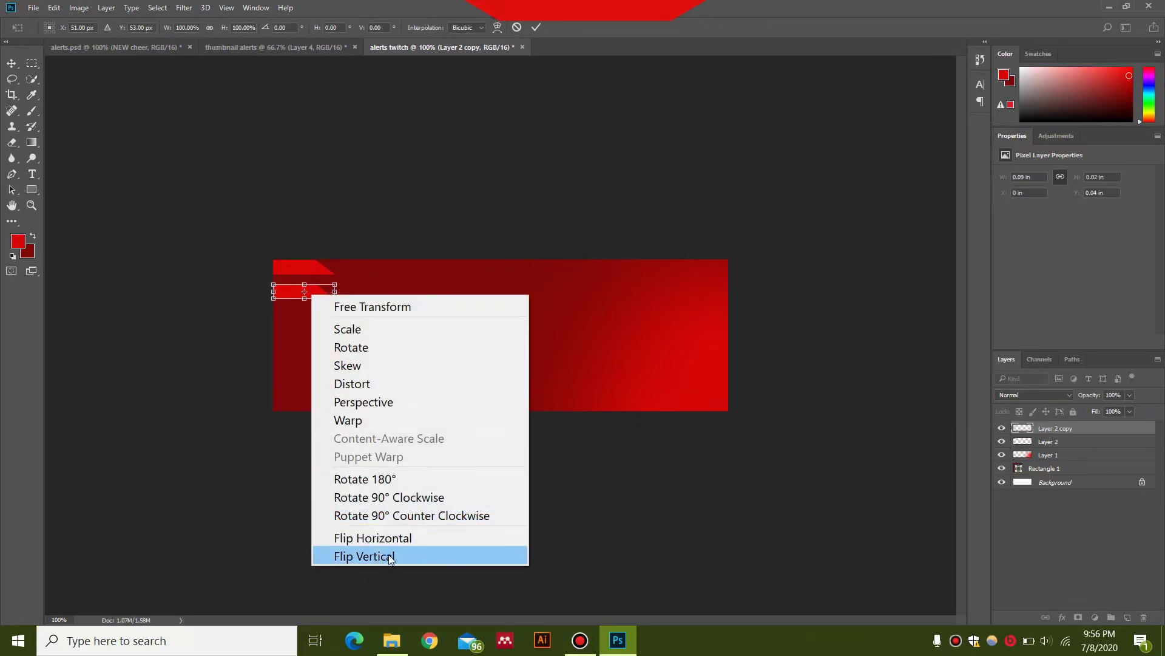
click(408, 499)
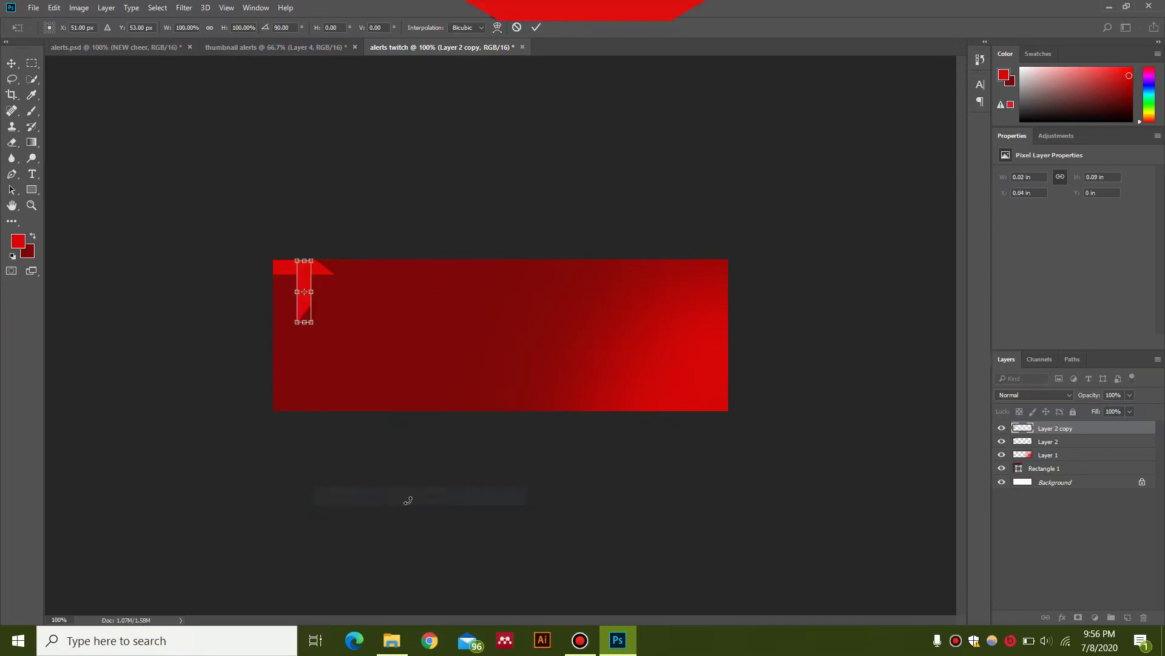
right_click(304, 300)
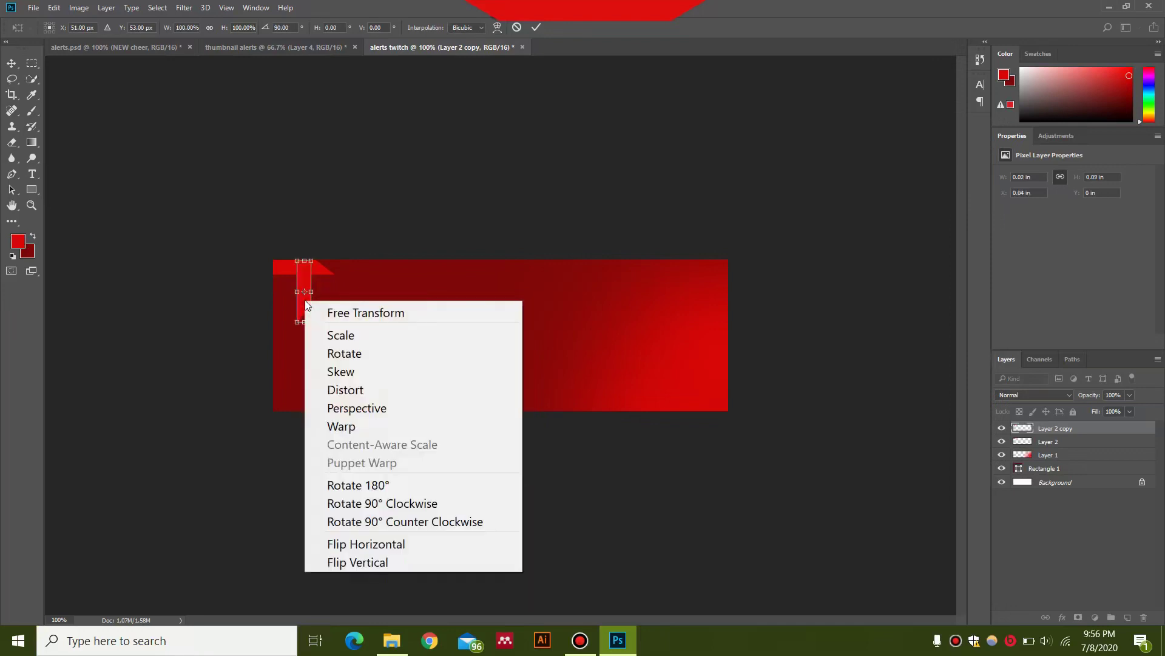
click(398, 562)
key(ctrl+z)
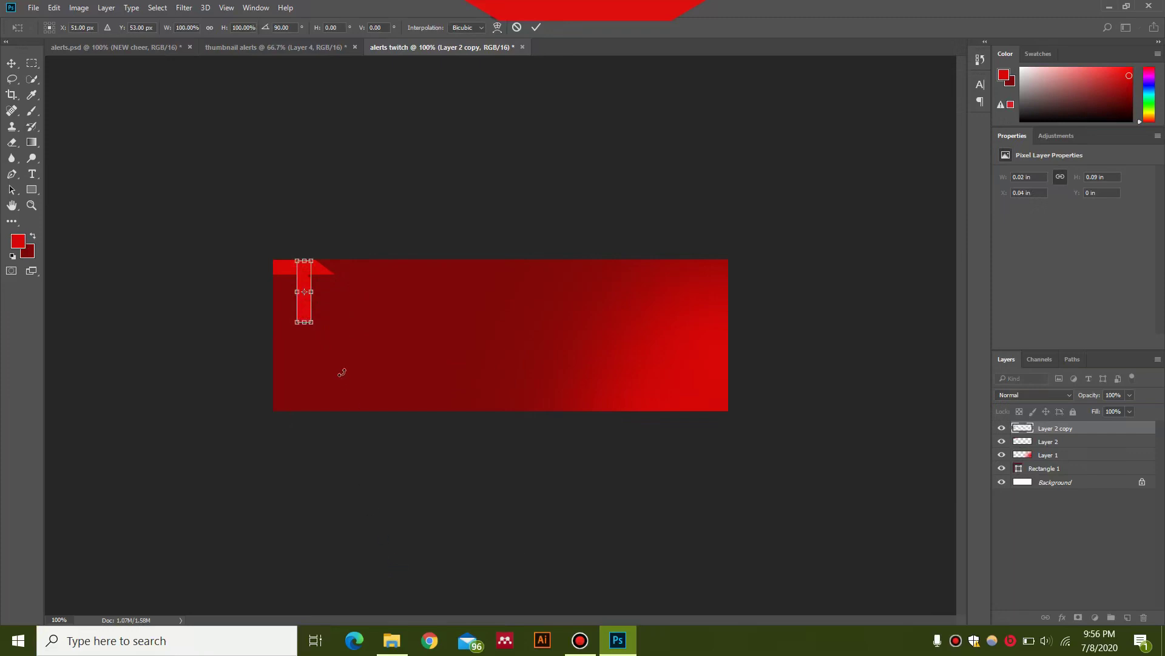
right_click(305, 300)
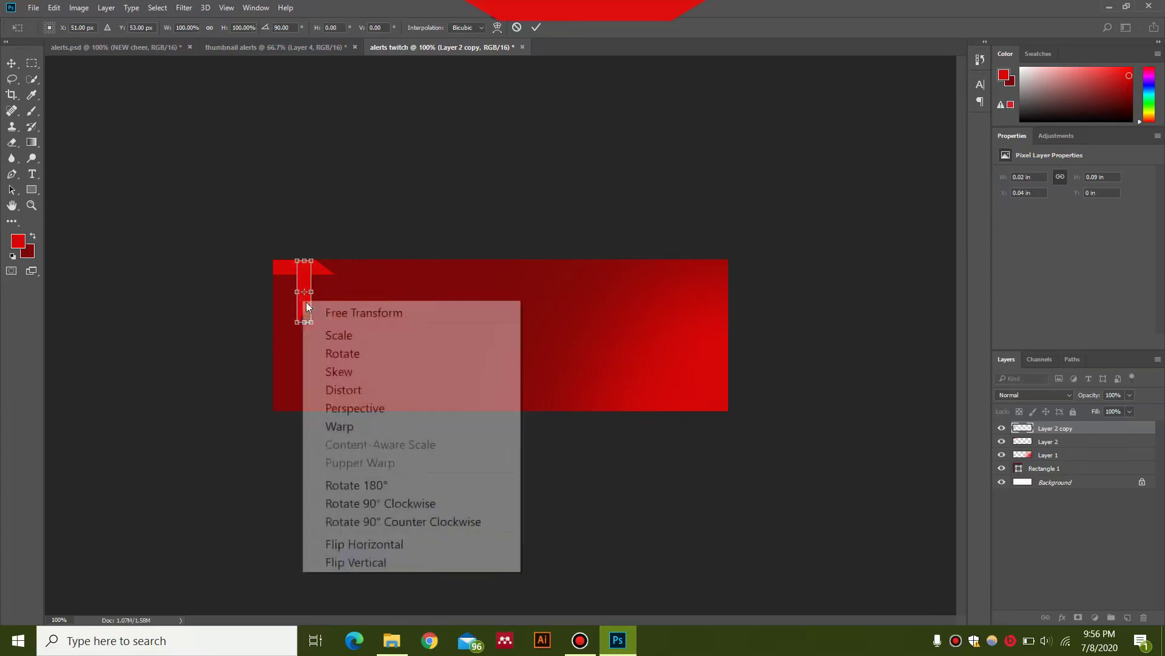
click(409, 542)
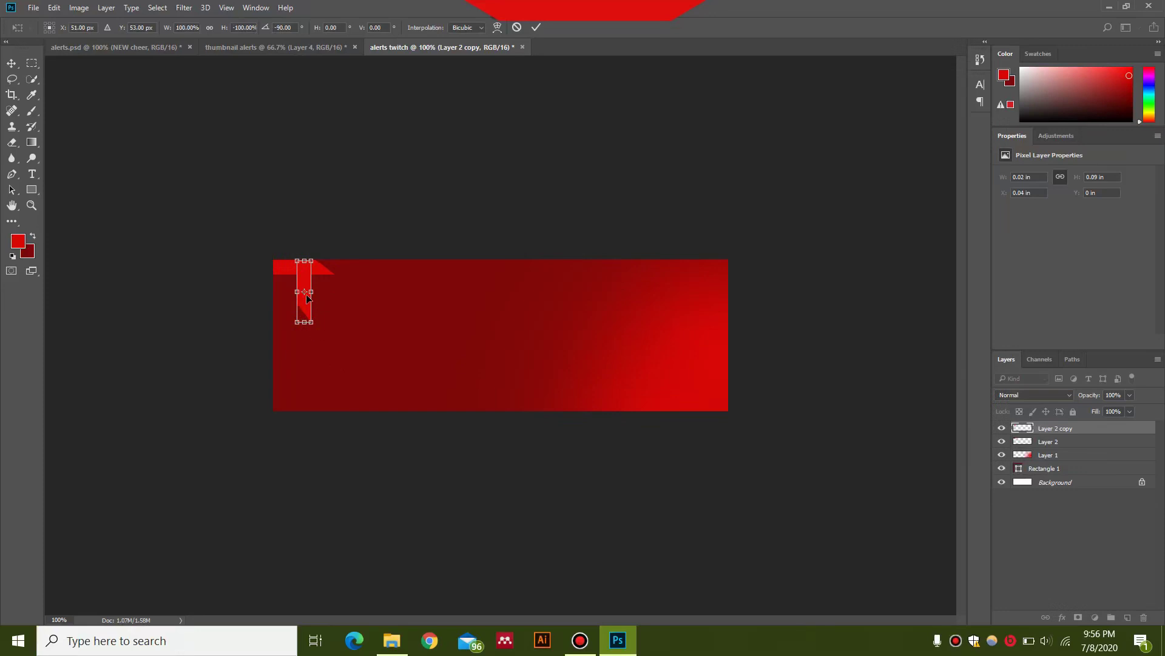
drag(308, 298, 281, 308)
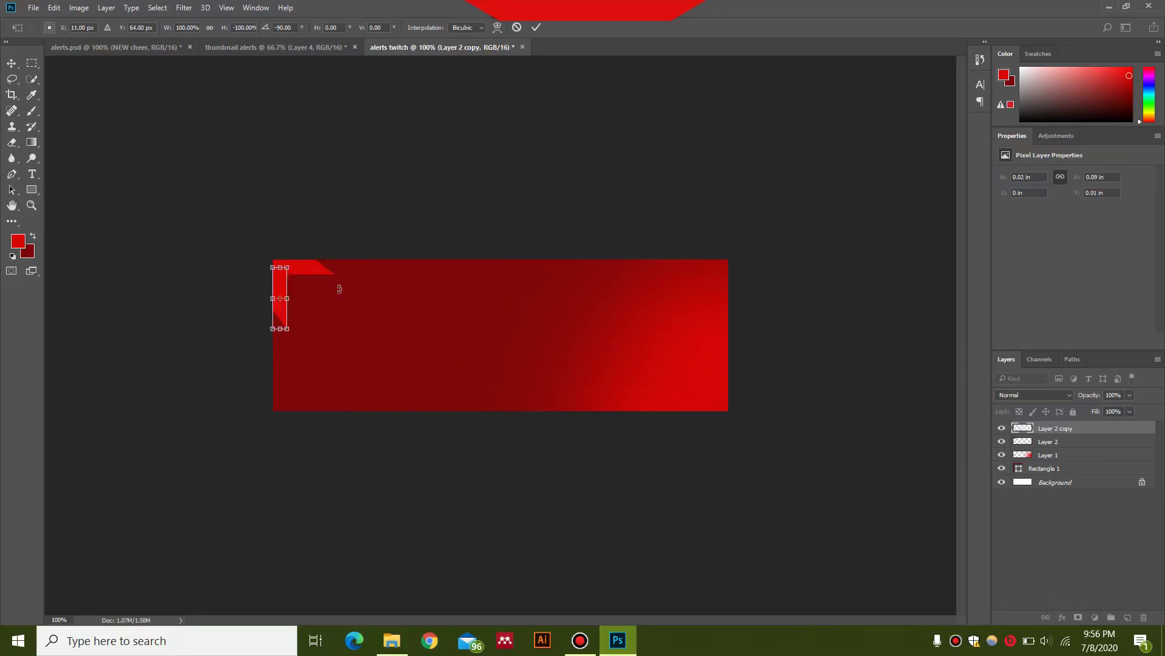
key(p)
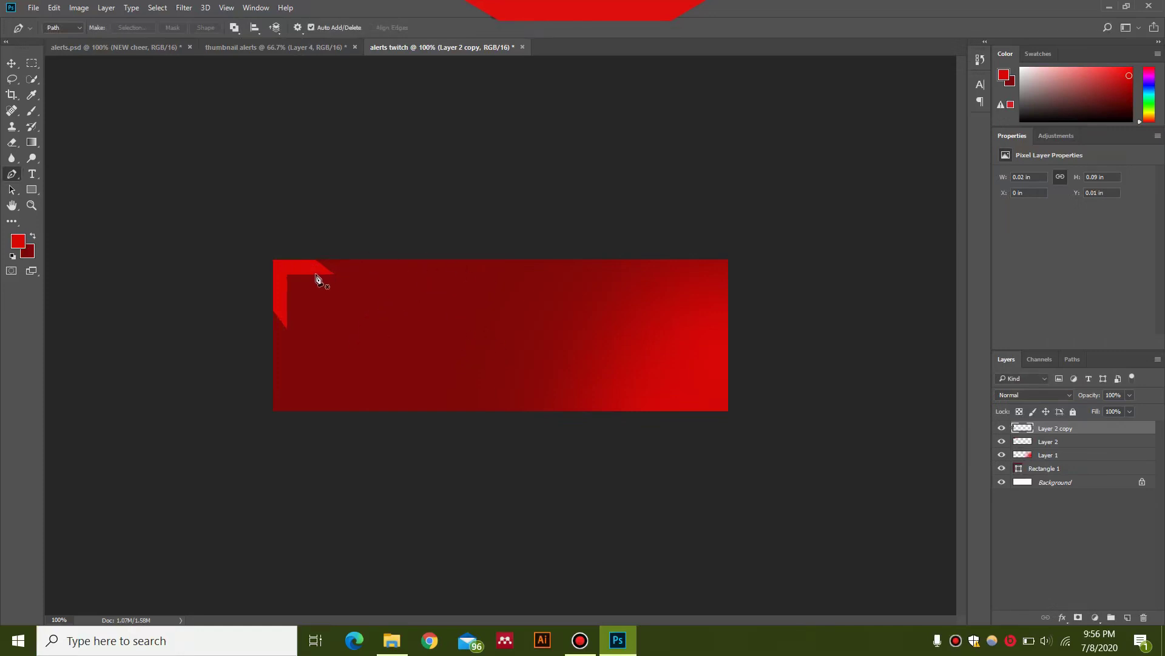
- Flip the original horizontal corner shape on Layer 2 vertically so its slanted end runs the other way
click(1061, 446)
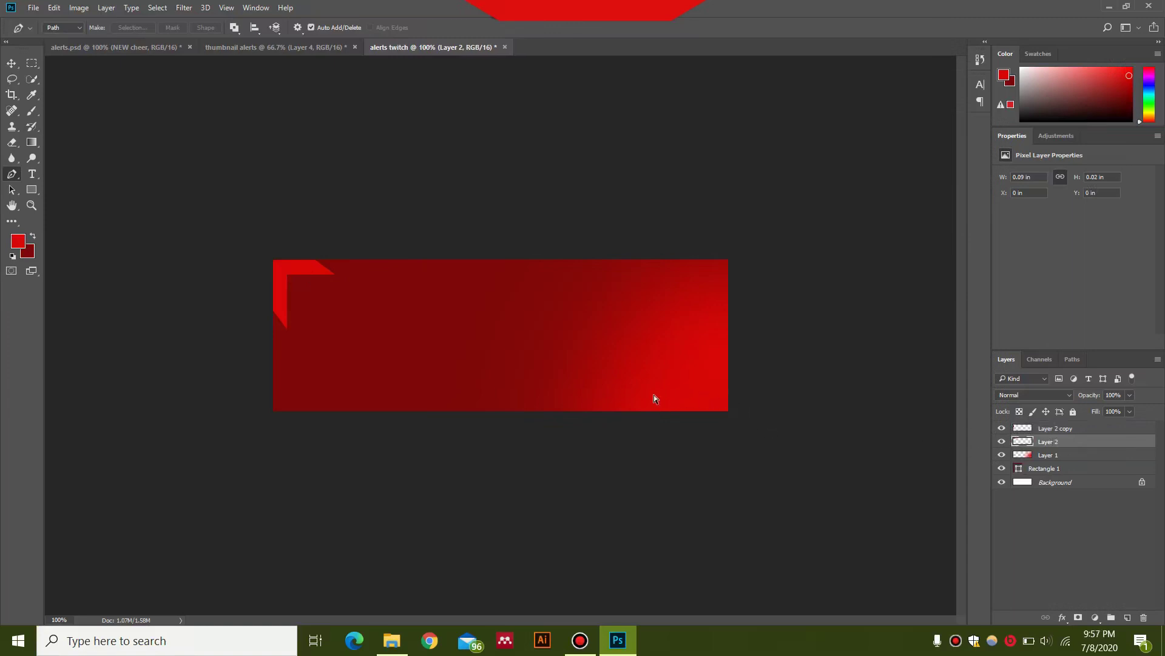
key(ctrl+t)
right_click(311, 267)
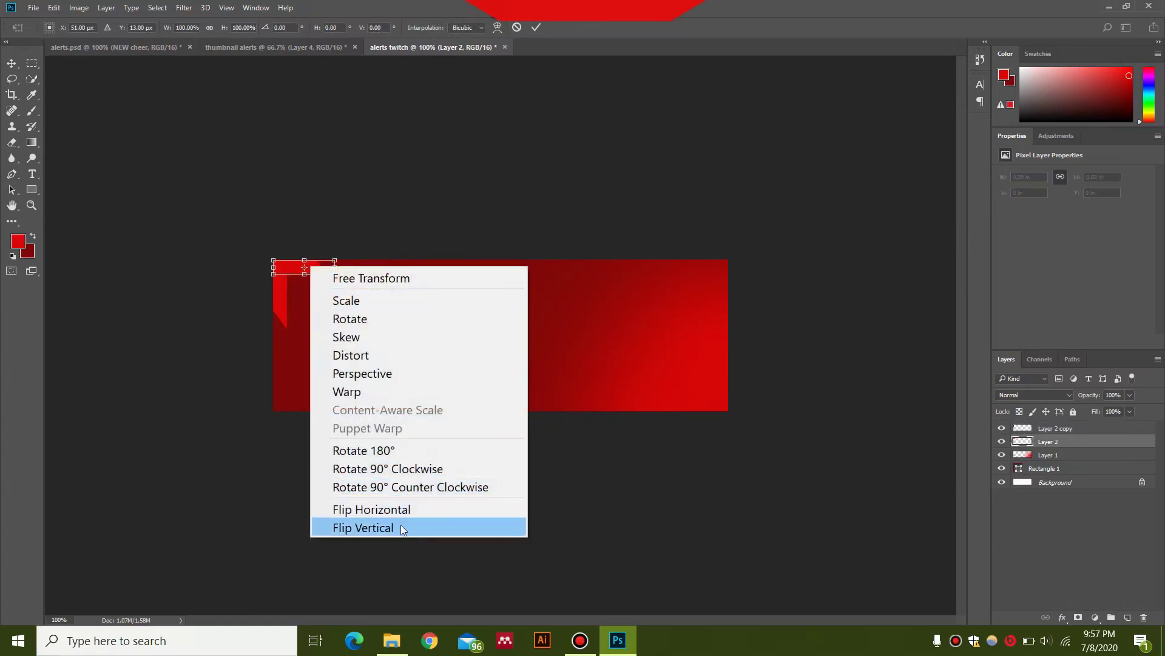
click(403, 528)
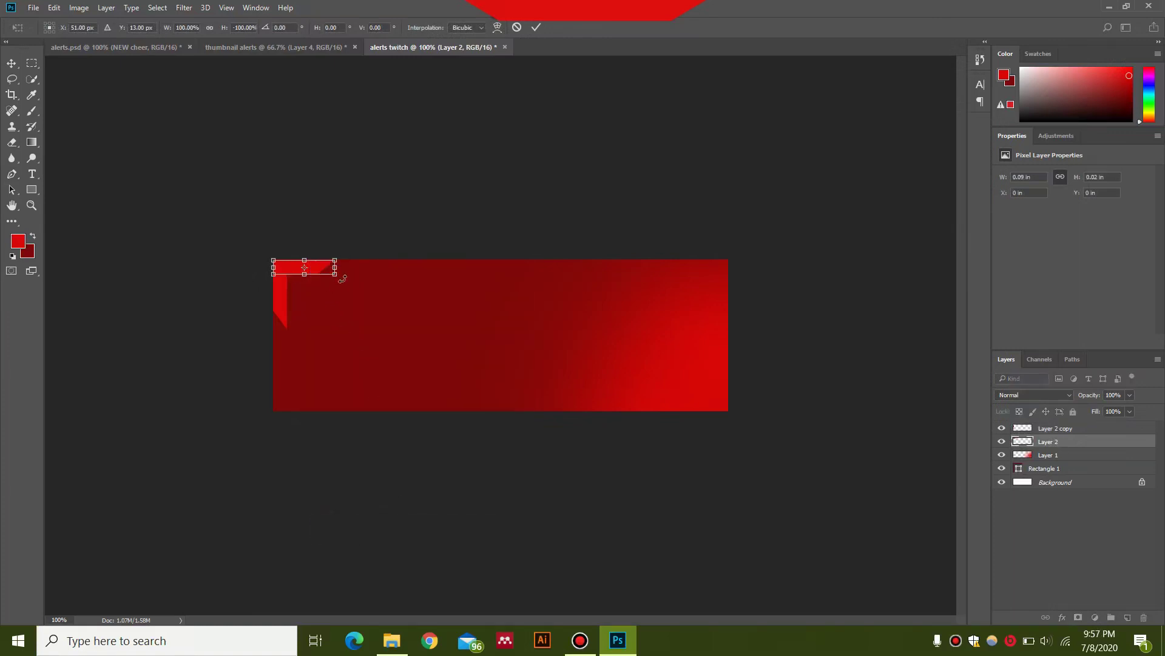
key(p)
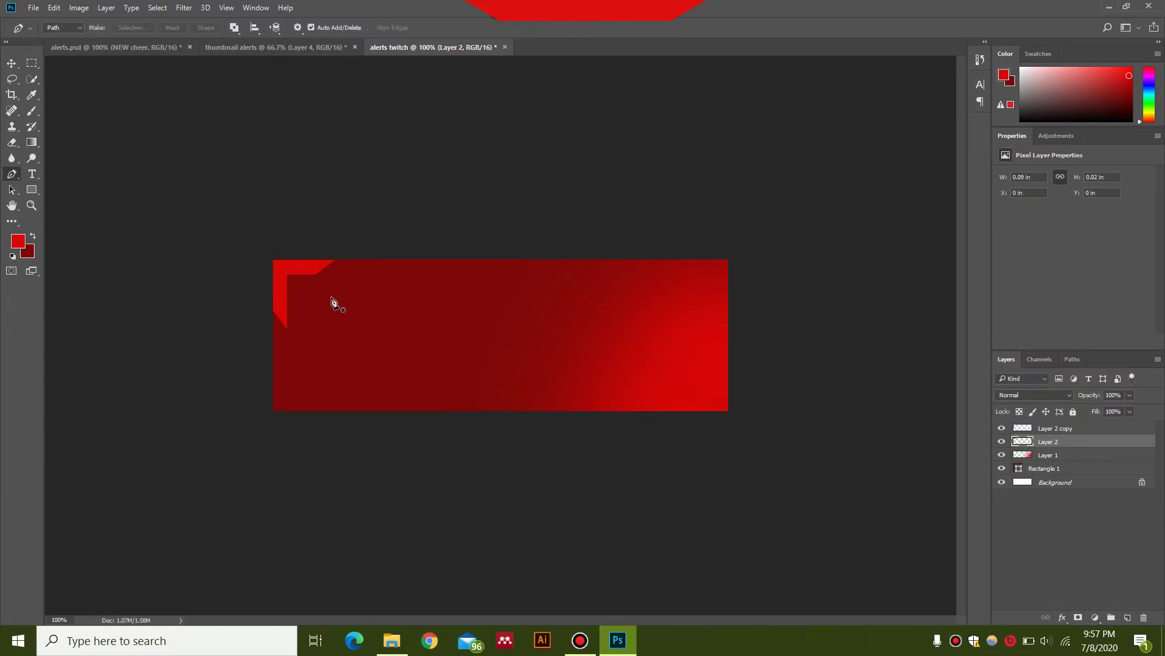
key(ctrl+z)
key(ctrl+t)
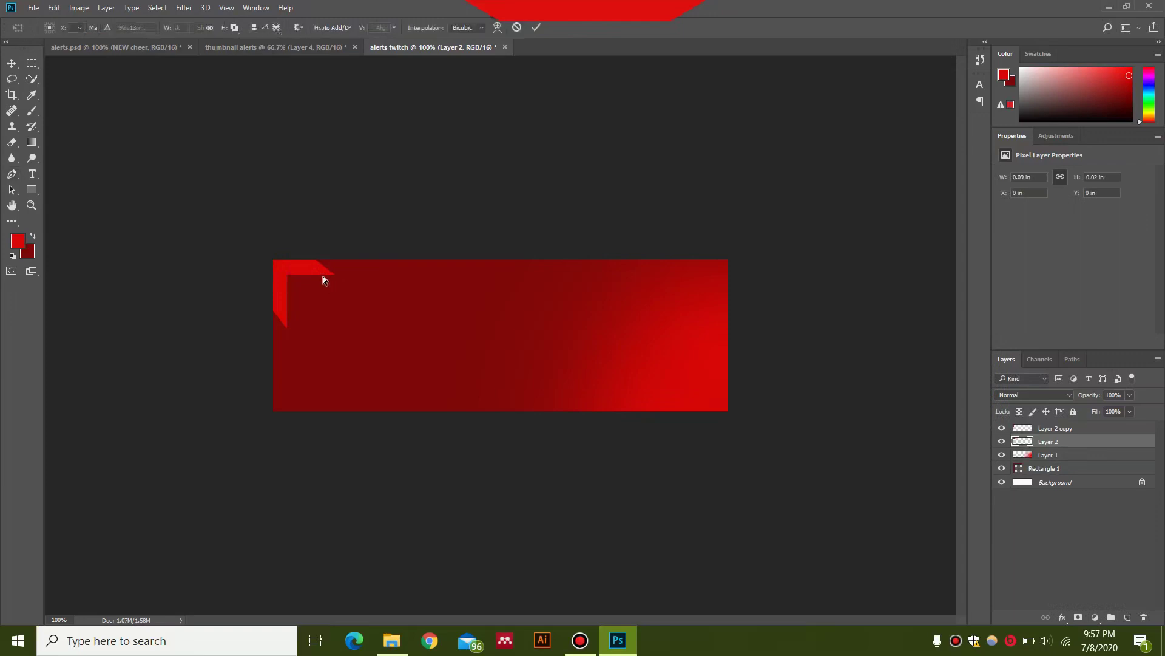
right_click(316, 267)
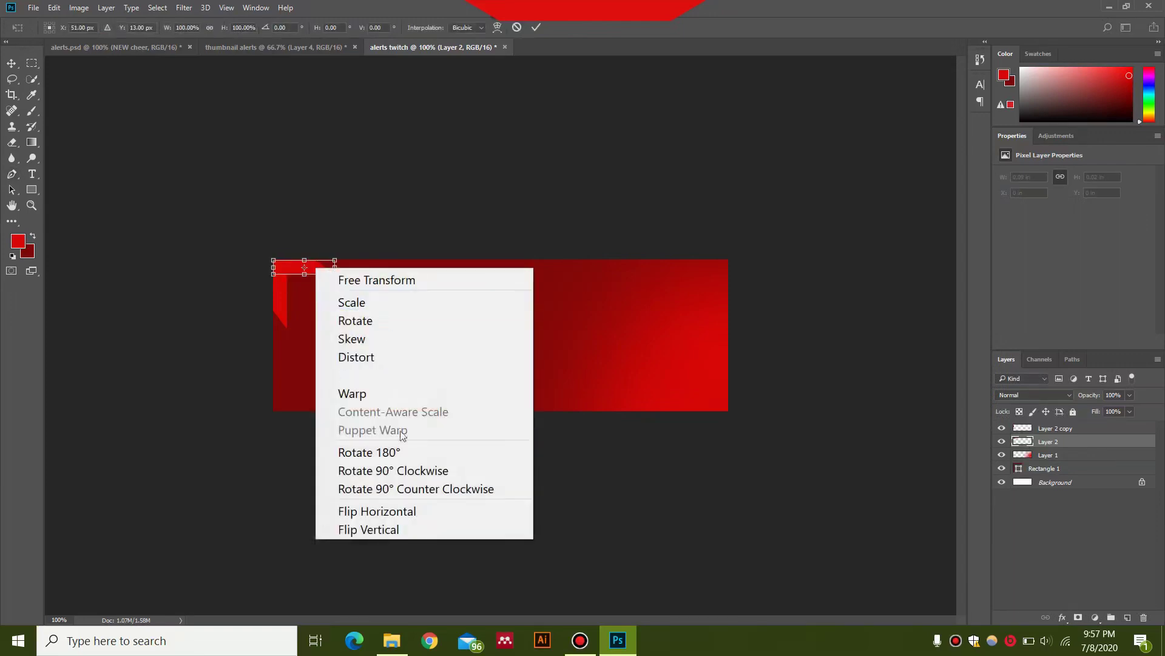
click(418, 531)
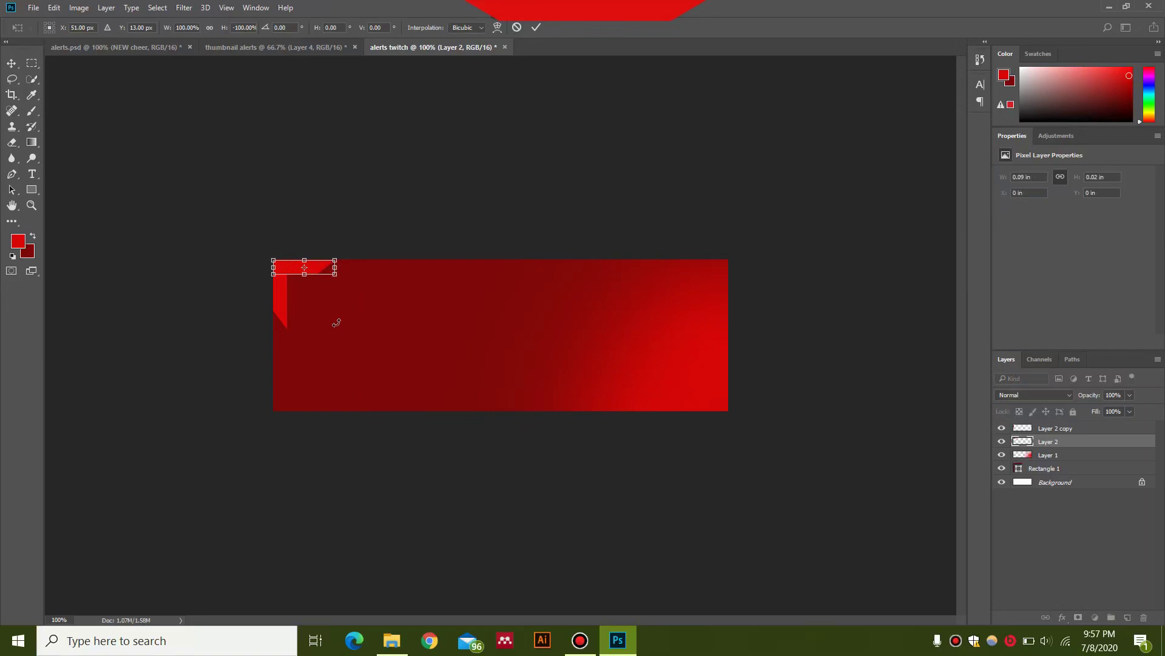
key(p)
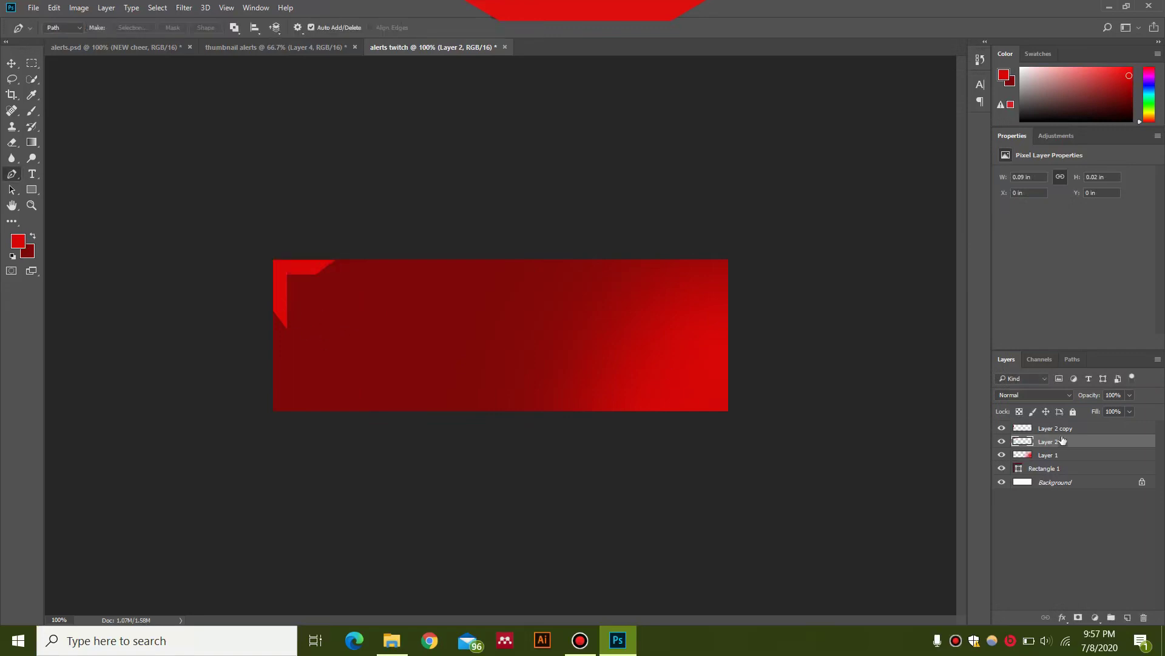
- Flip the upright corner shape on Layer 2 copy horizontally so its slanted end mirrors the horizontal shape
click(1060, 429)
key(ctrl+t)
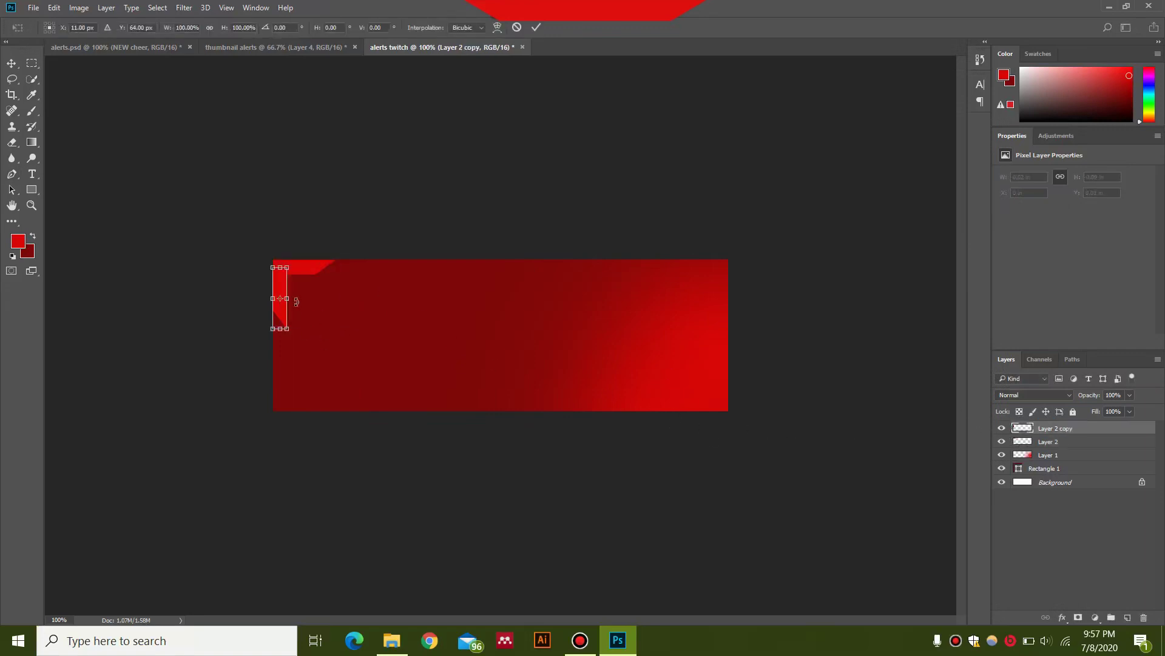
right_click(281, 311)
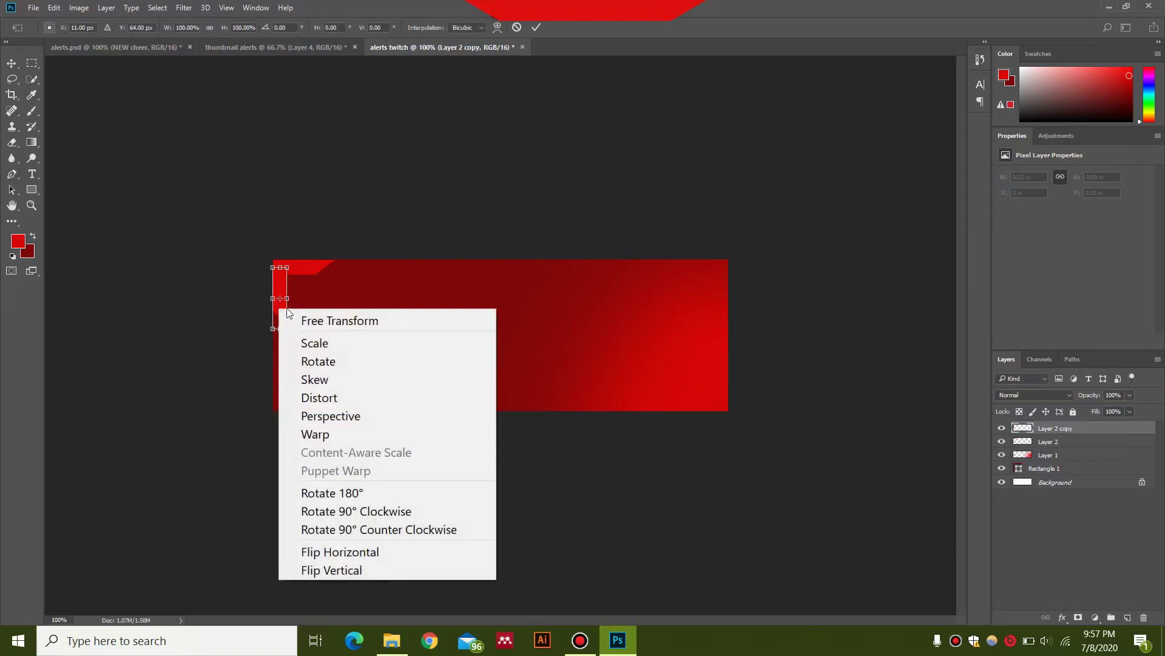
click(413, 555)
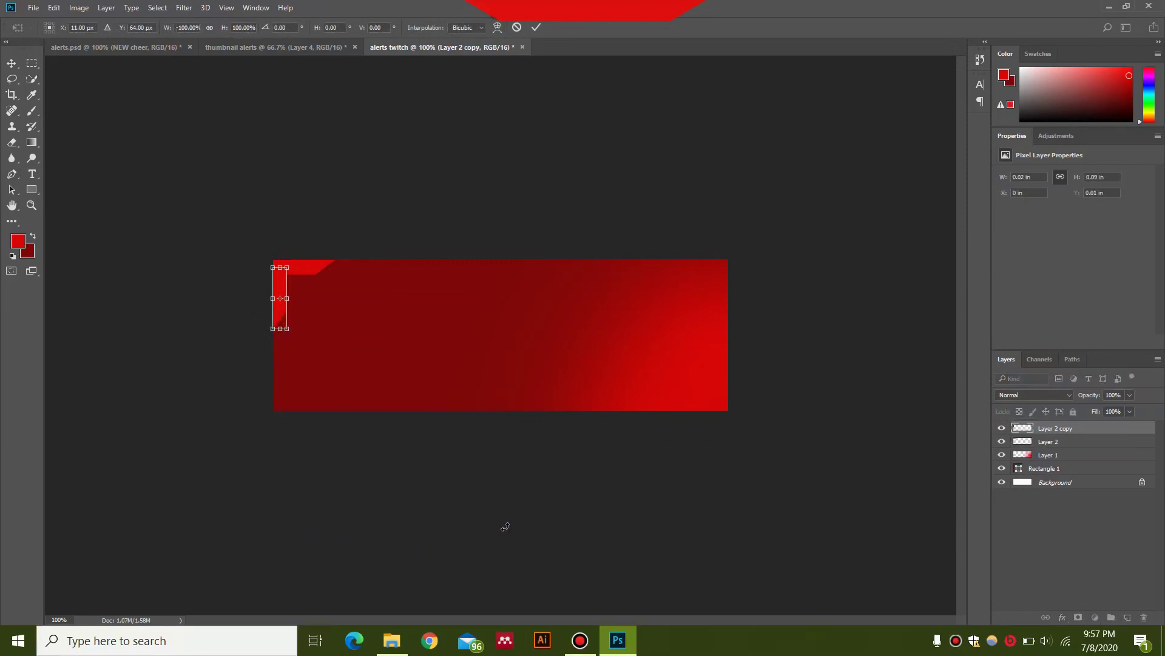
key(p)
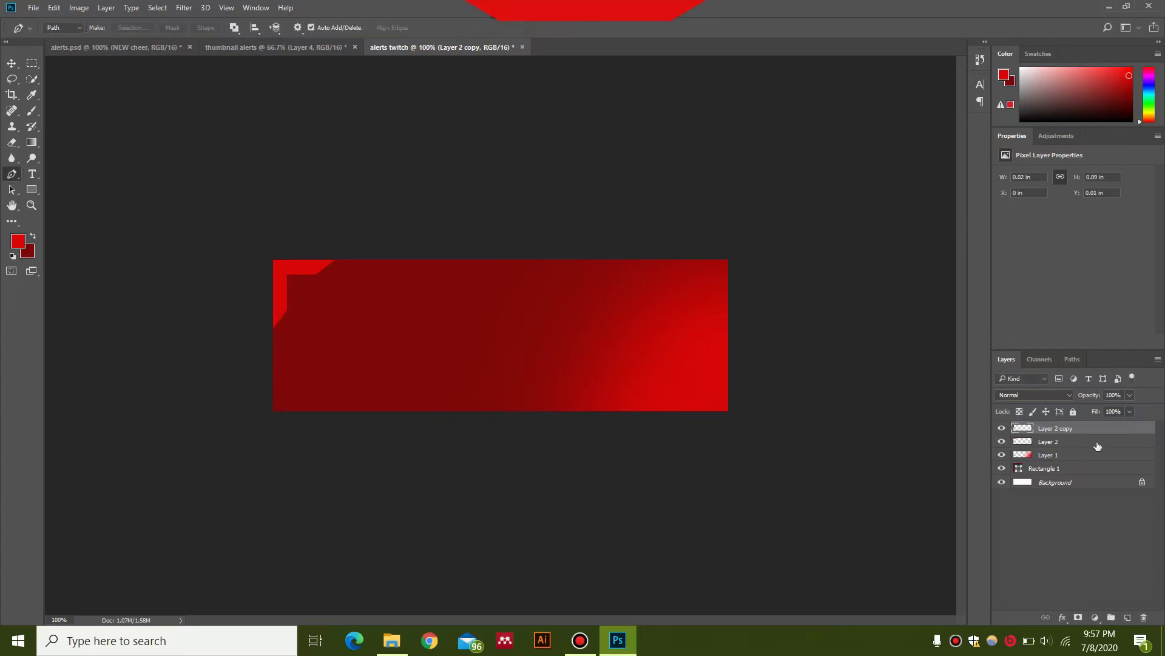
- Merge the two corner shape layers into one and toggle the merged layer's visibility to check it
shift+click(1075, 446)
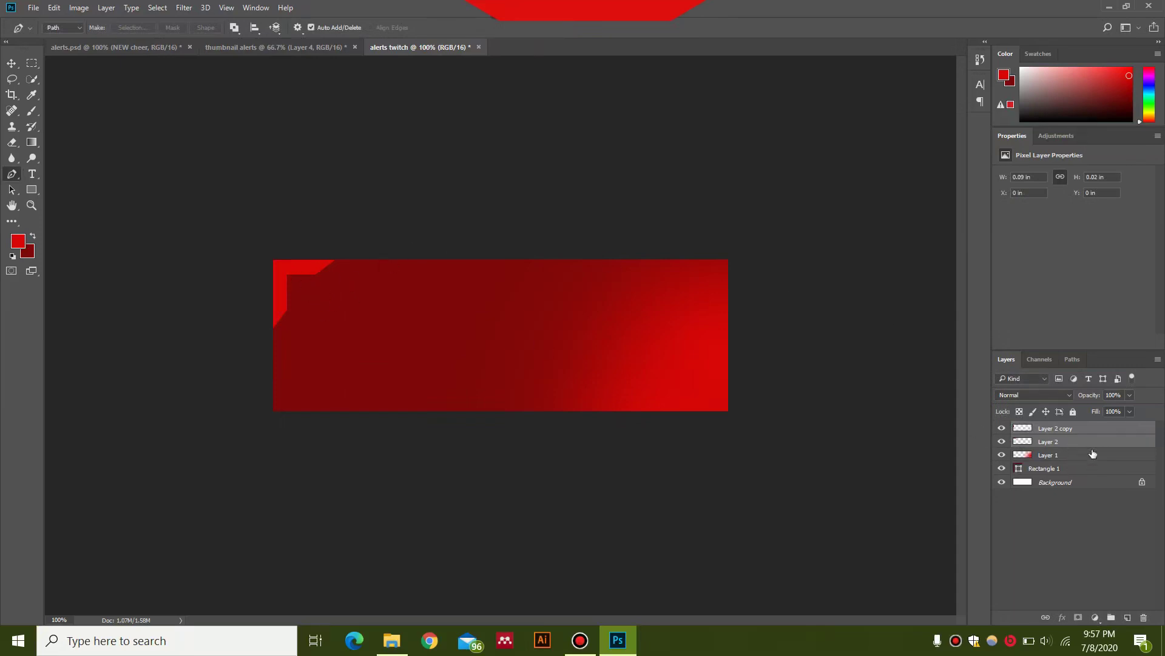
right_click(1116, 433)
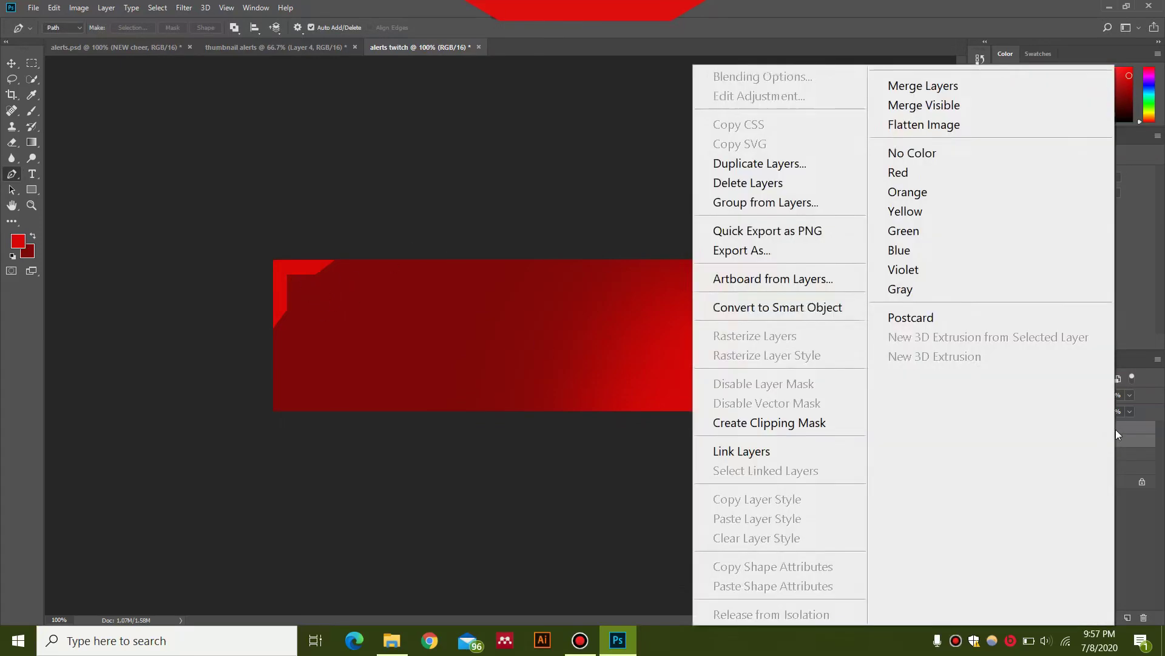
click(954, 88)
click(1002, 429)
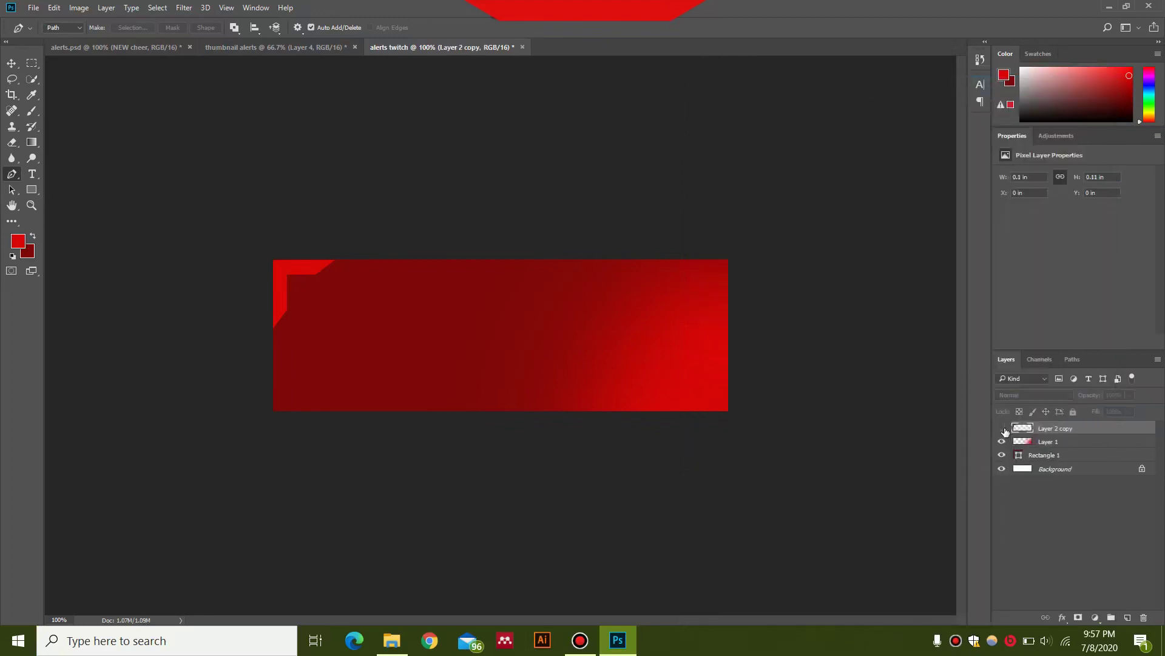
click(1003, 428)
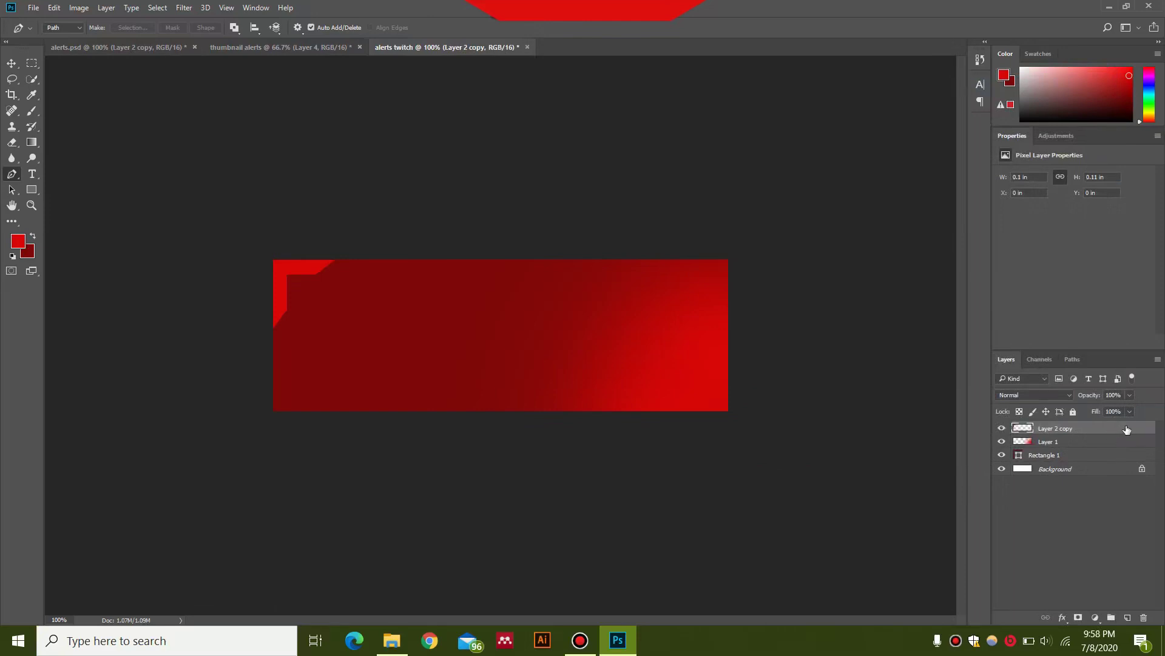
- Apply a Bevel & Emboss effect with Contour enabled and the Inner Bevel style to the merged corner shape
double_click(1127, 429)
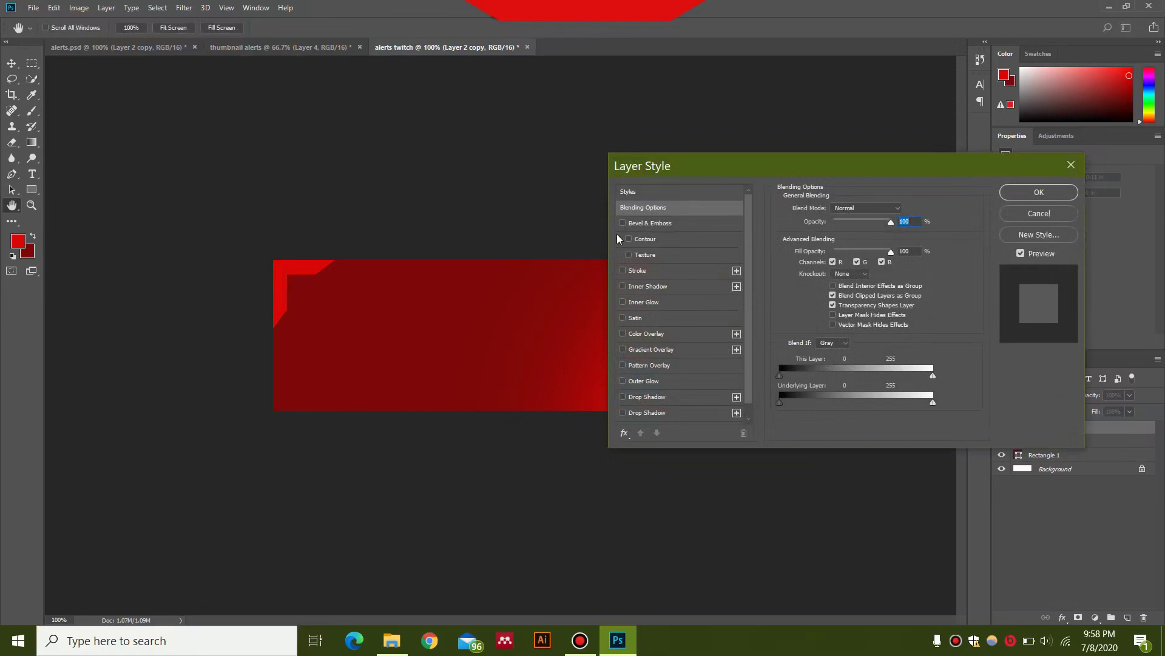
click(623, 224)
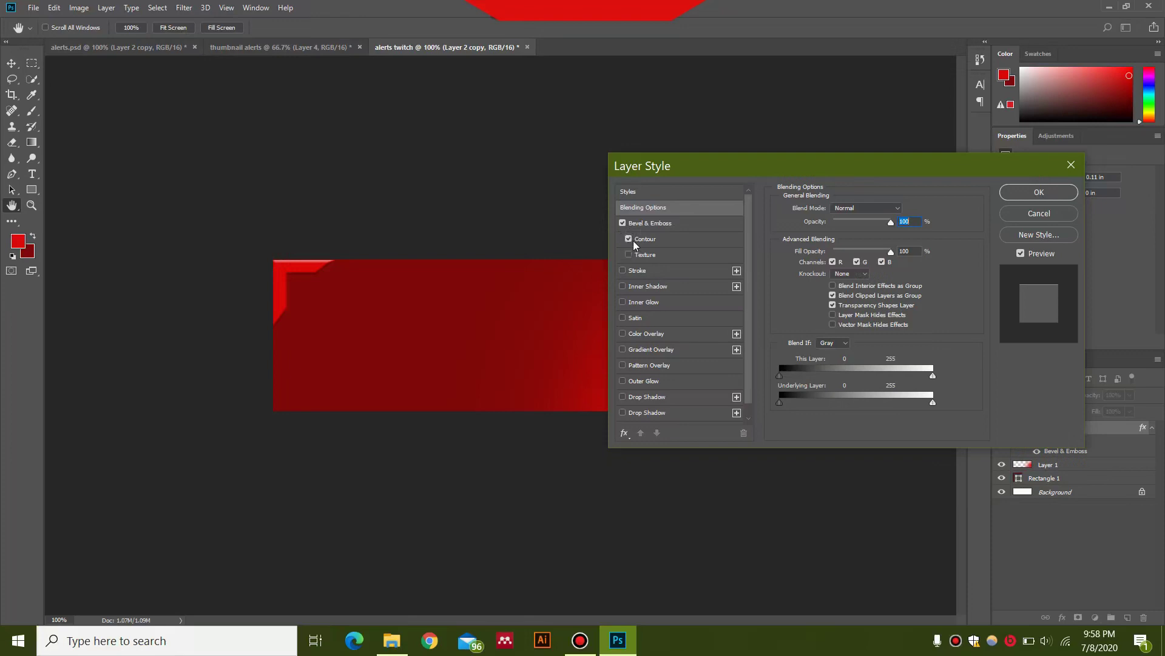
click(674, 224)
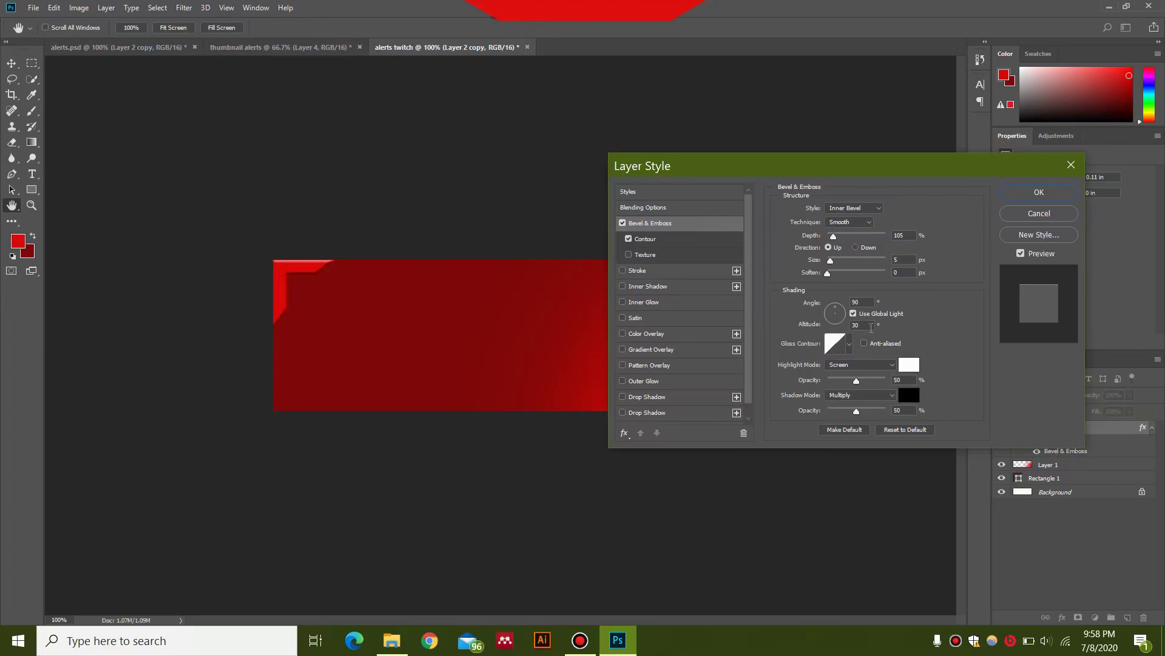
click(1053, 190)
key(p)
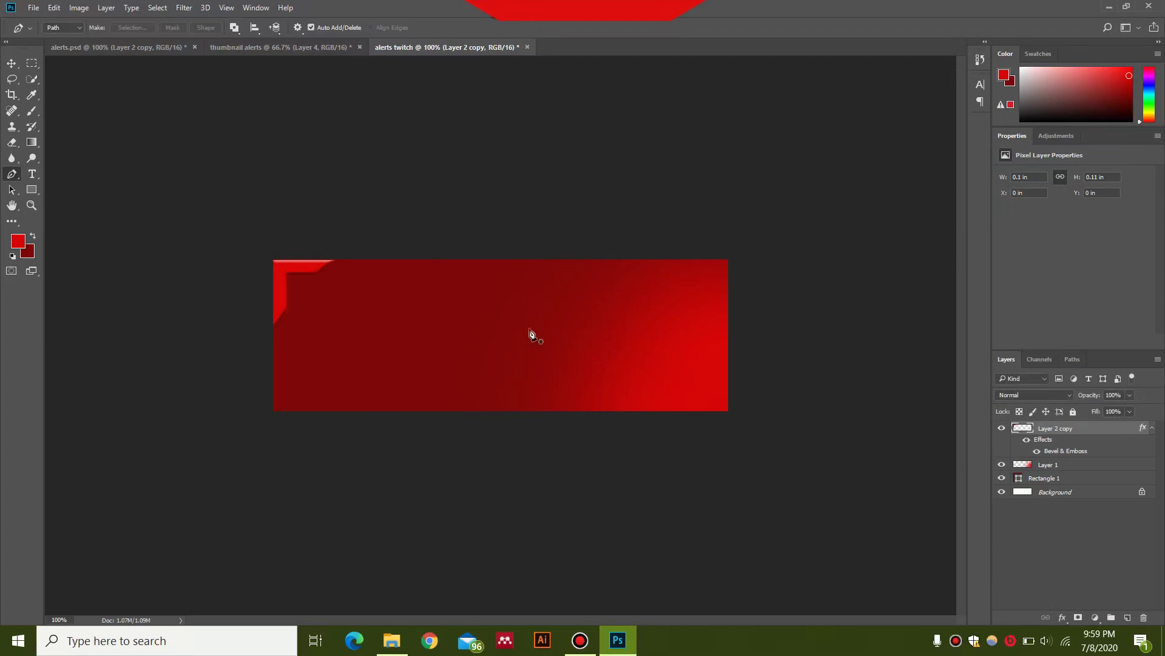
click(584, 643)
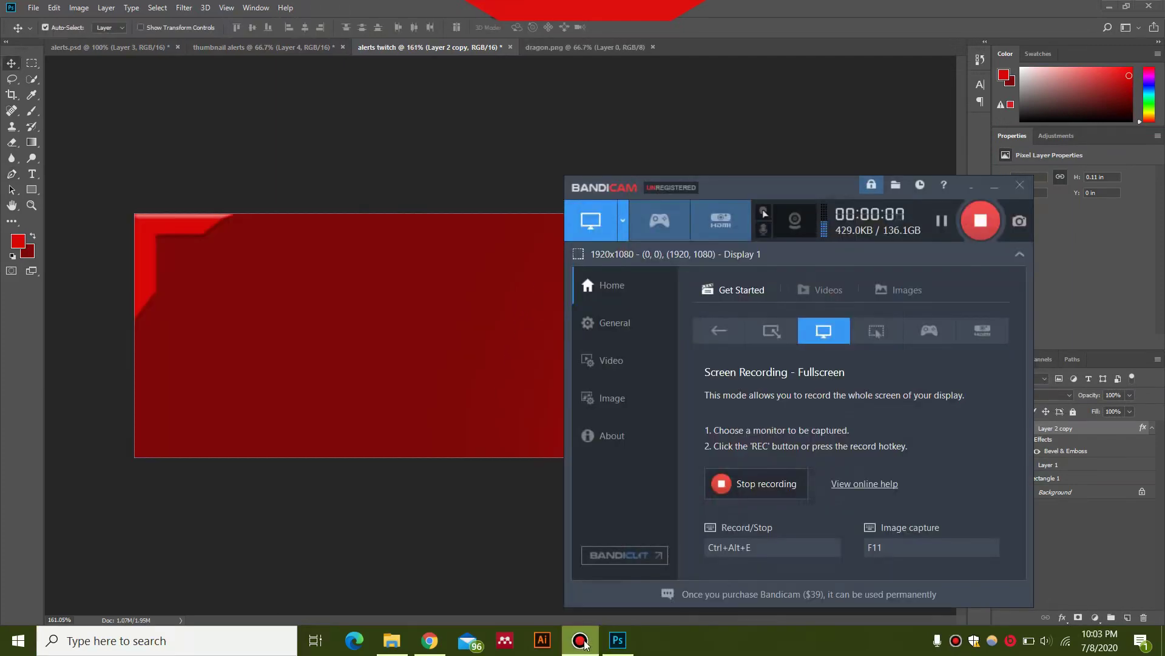
click(994, 185)
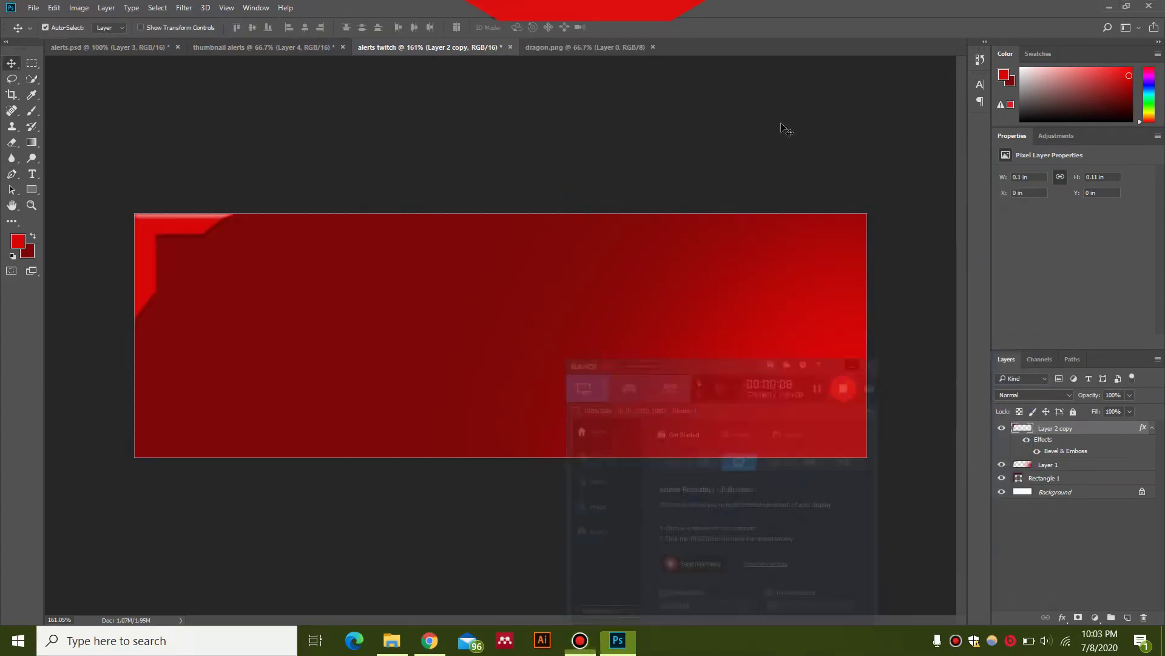
- Copy the dragon from dragon.png into the alerts twitch document as a new layer above the corner shape
click(580, 47)
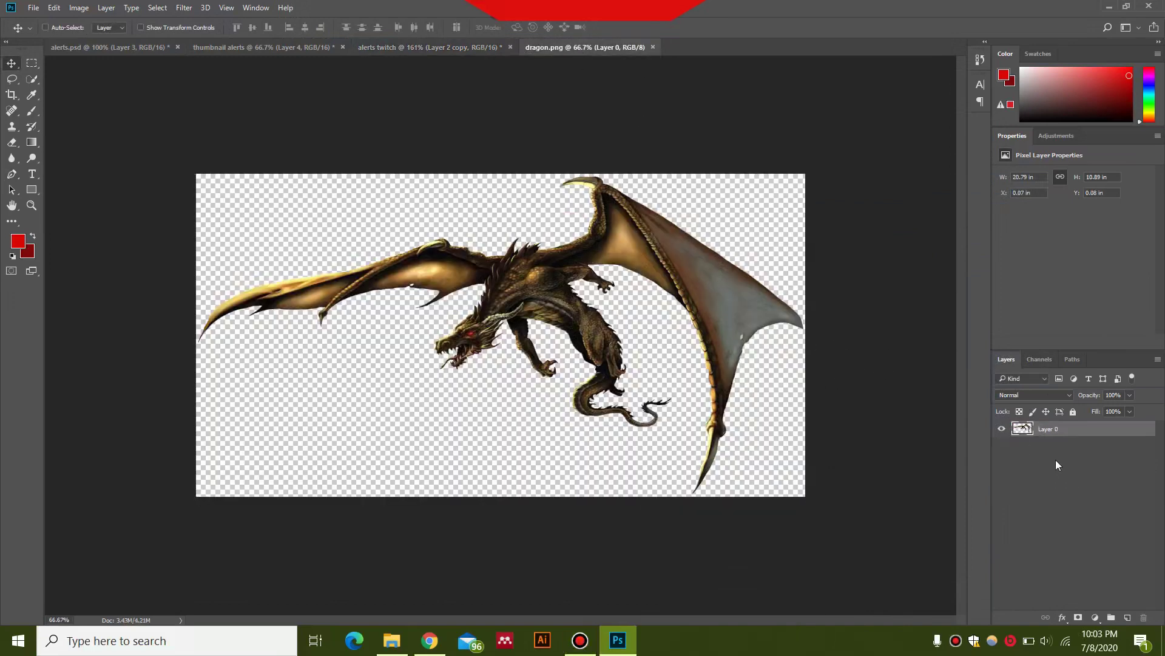
click(430, 46)
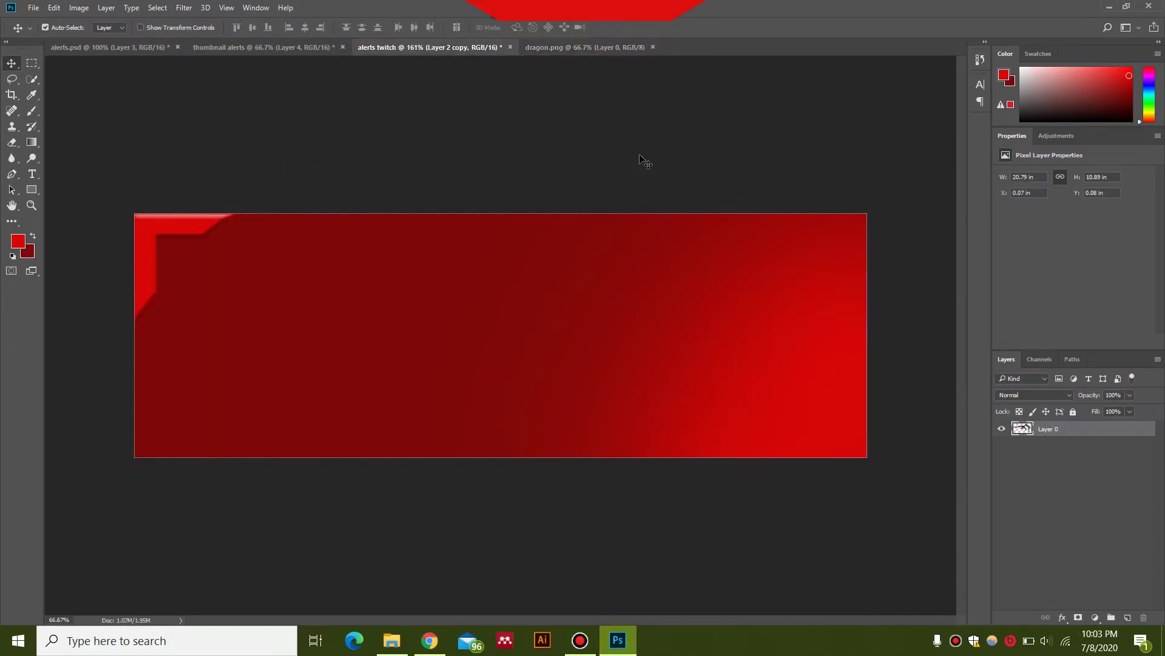
drag(750, 308, 650, 295)
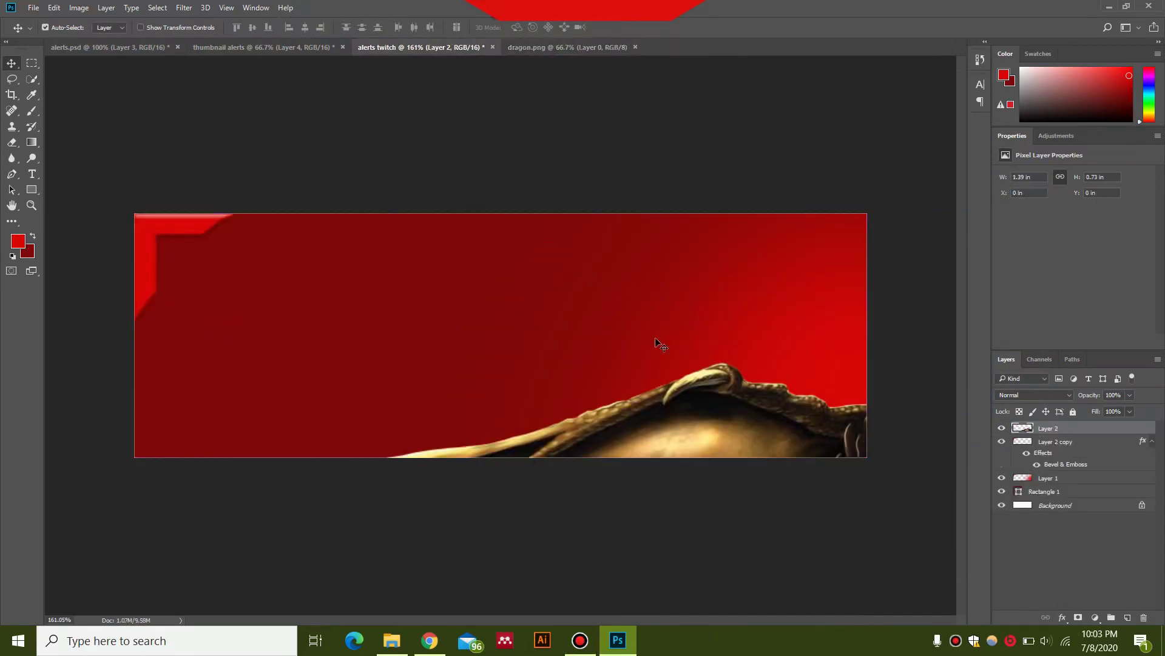
- Scale the dragon down to about 0.4 × 0.21 in and place it in the middle of the banner
key(ctrl+minus)
key(ctrl+t)
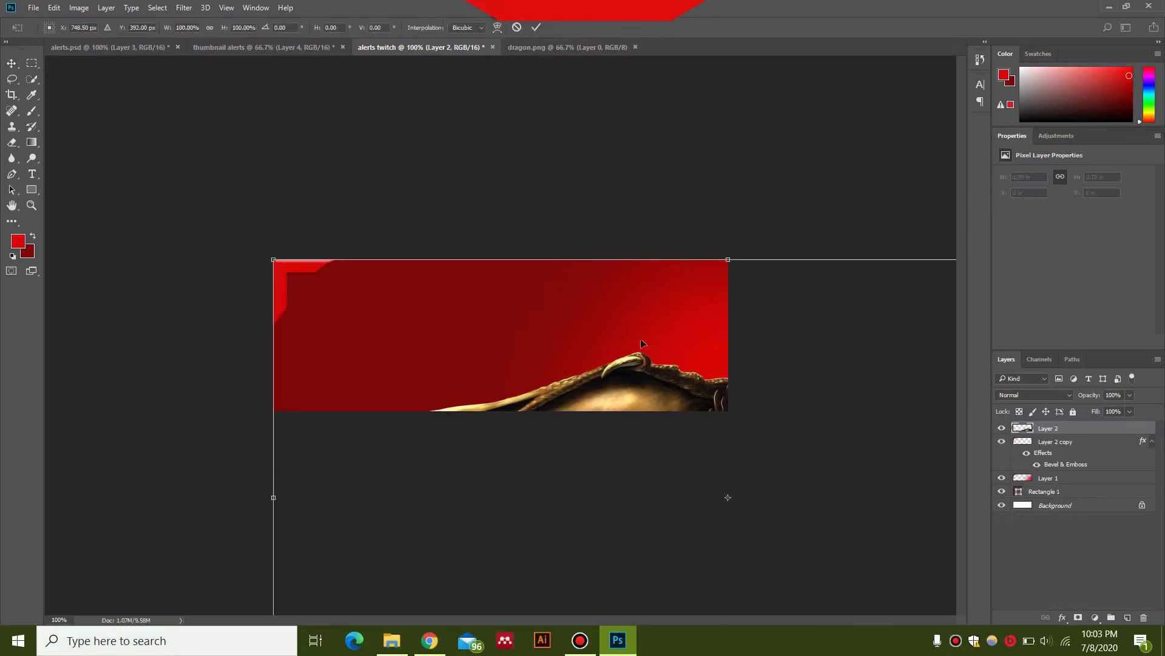
drag(273, 260, 753, 483)
drag(822, 528, 437, 253)
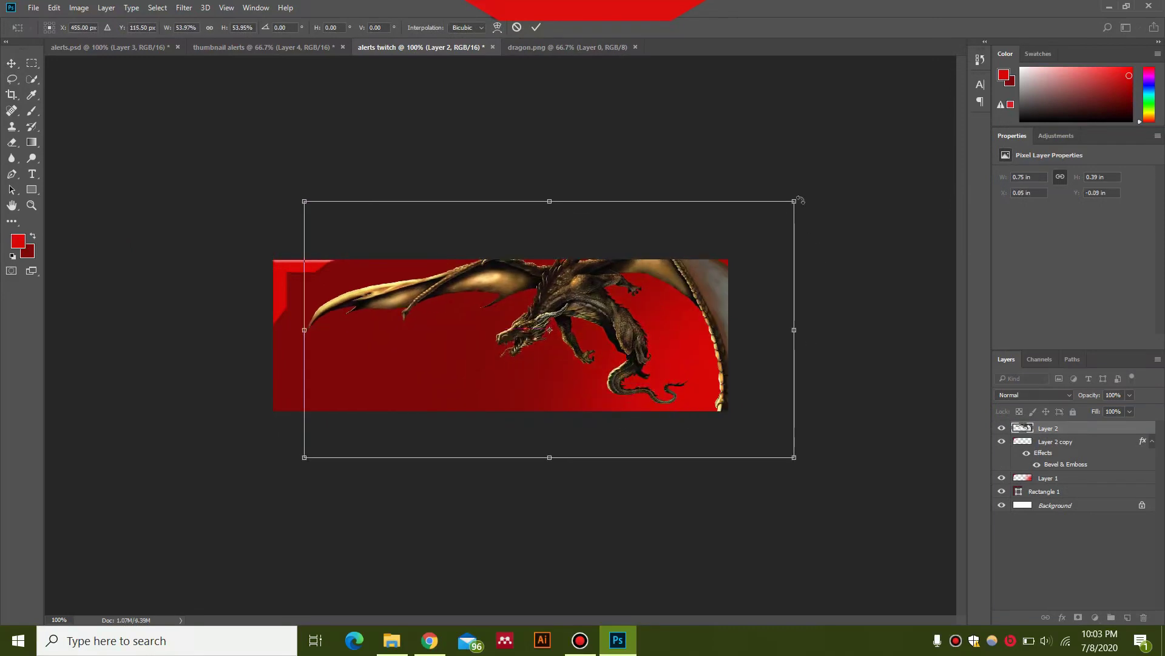
drag(799, 201, 582, 321)
key(Return)
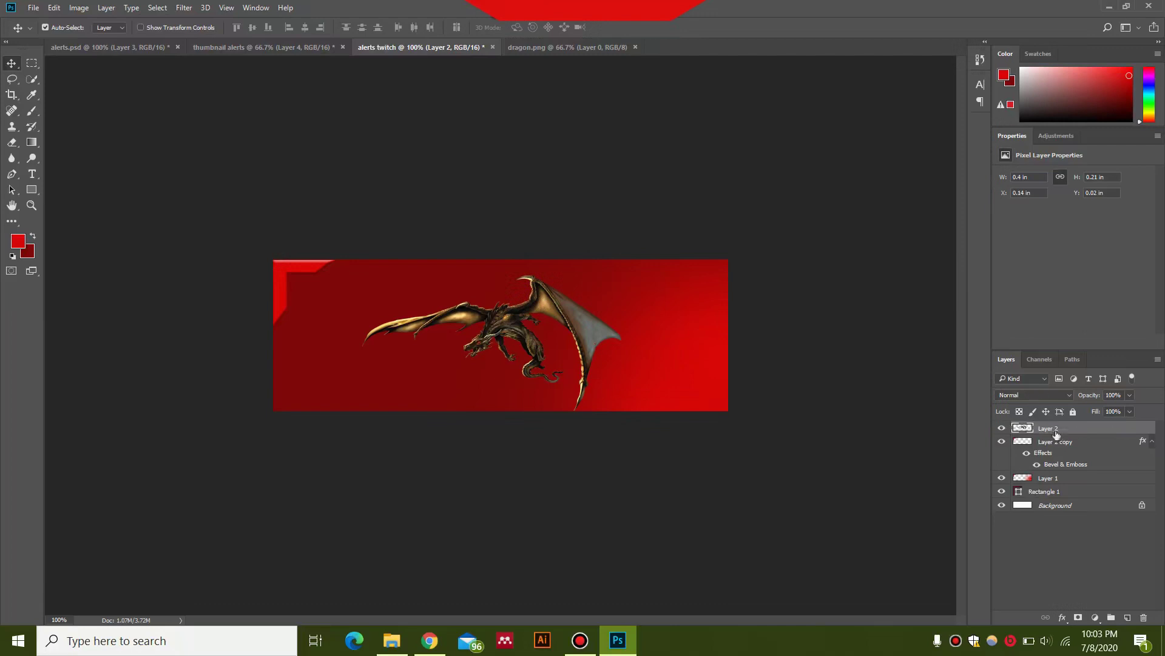
- Set the dragon layer to Color Dodge blending at 80% opacity and nudge the dragon slightly upward
click(1046, 396)
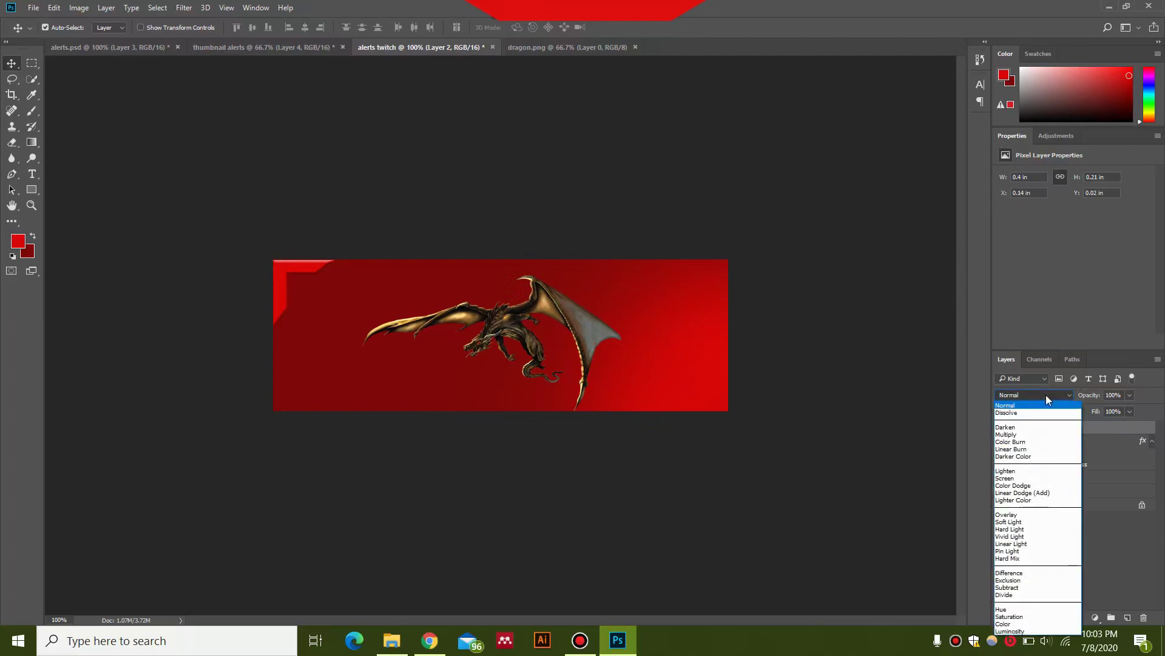
click(1056, 485)
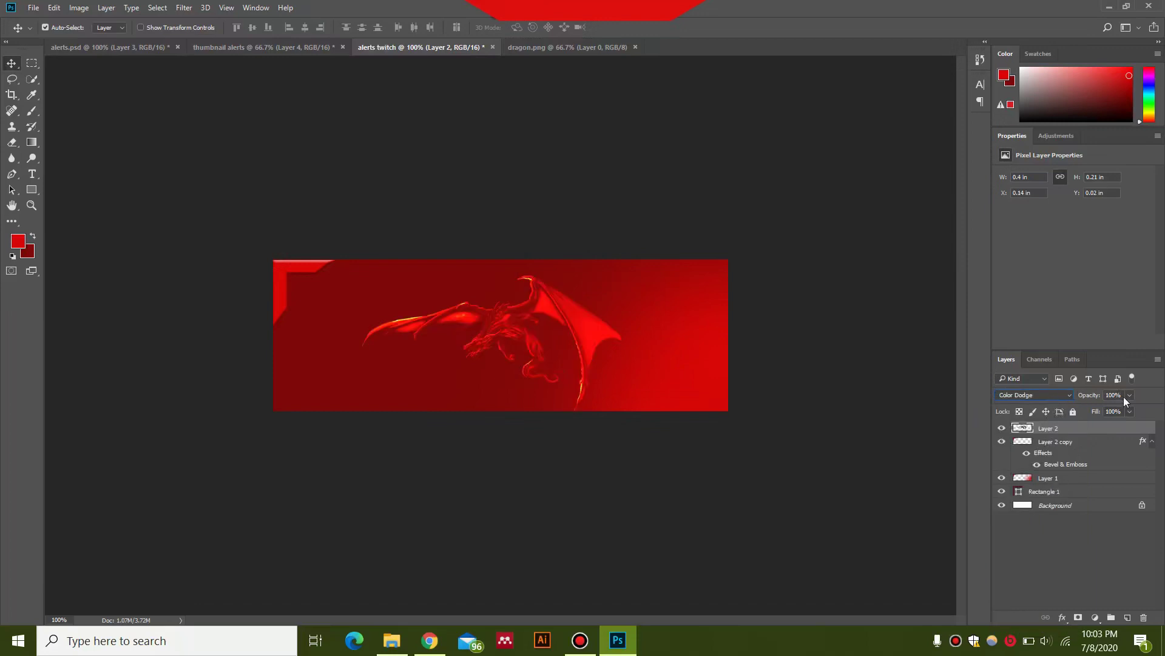
click(1129, 395)
click(1097, 395)
text(80)
key(Return)
drag(587, 313, 584, 333)
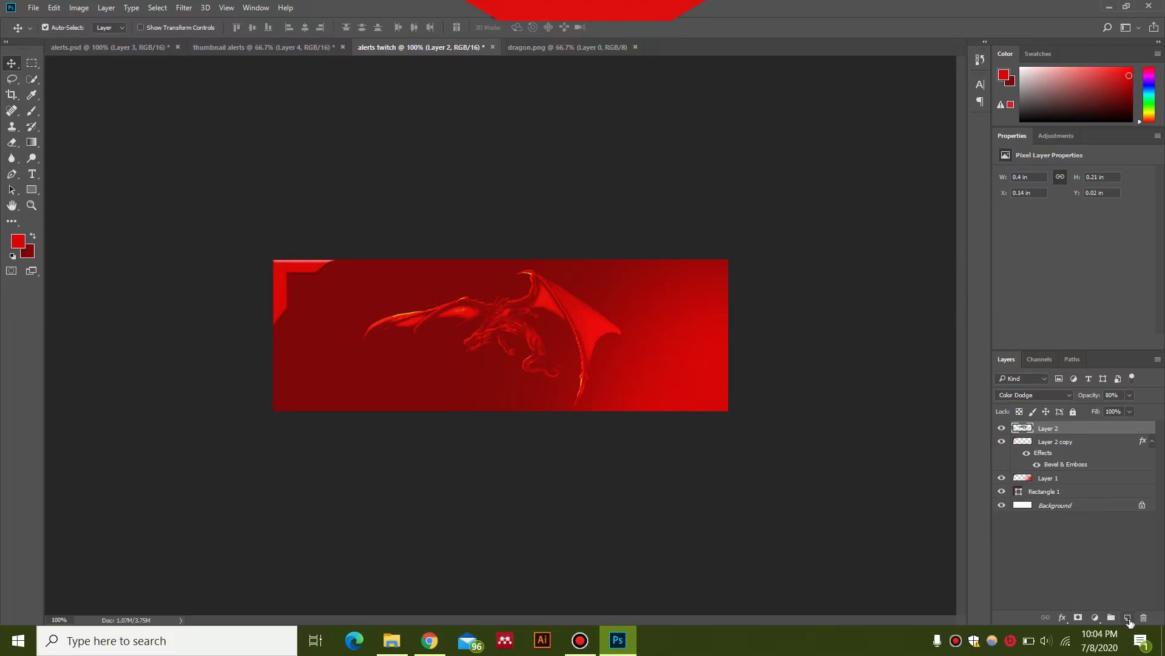
- Add the text NEW FOLLOWER in white 2 pt Jersey Sharp on a new layer below the dragon's left wing
click(1127, 618)
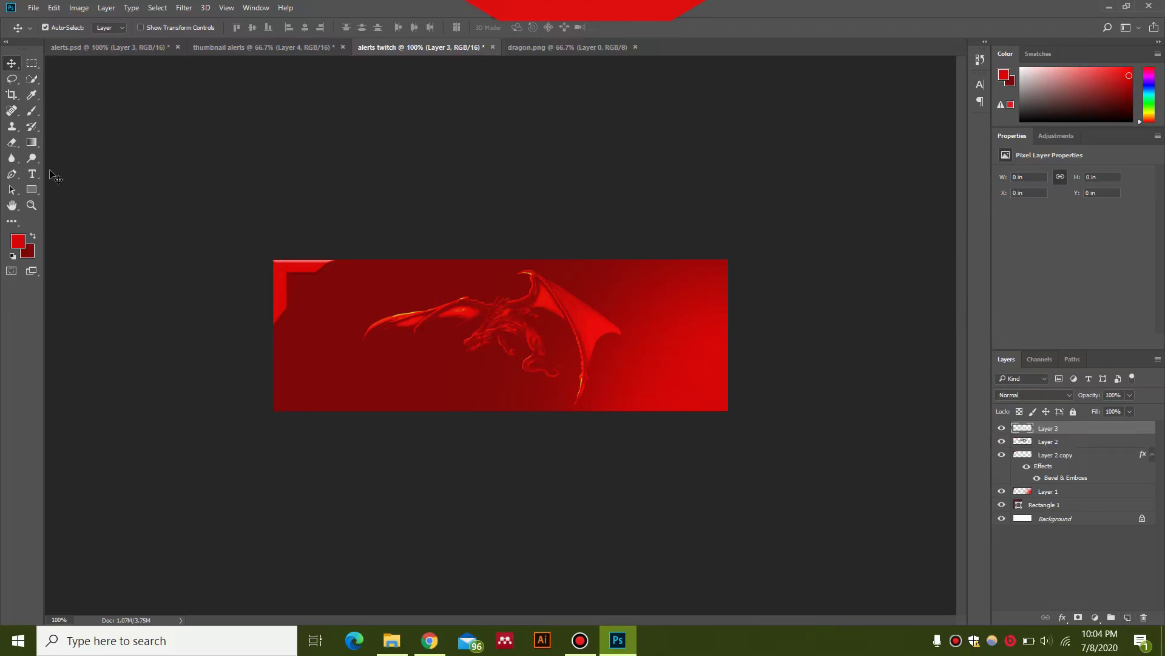
click(33, 173)
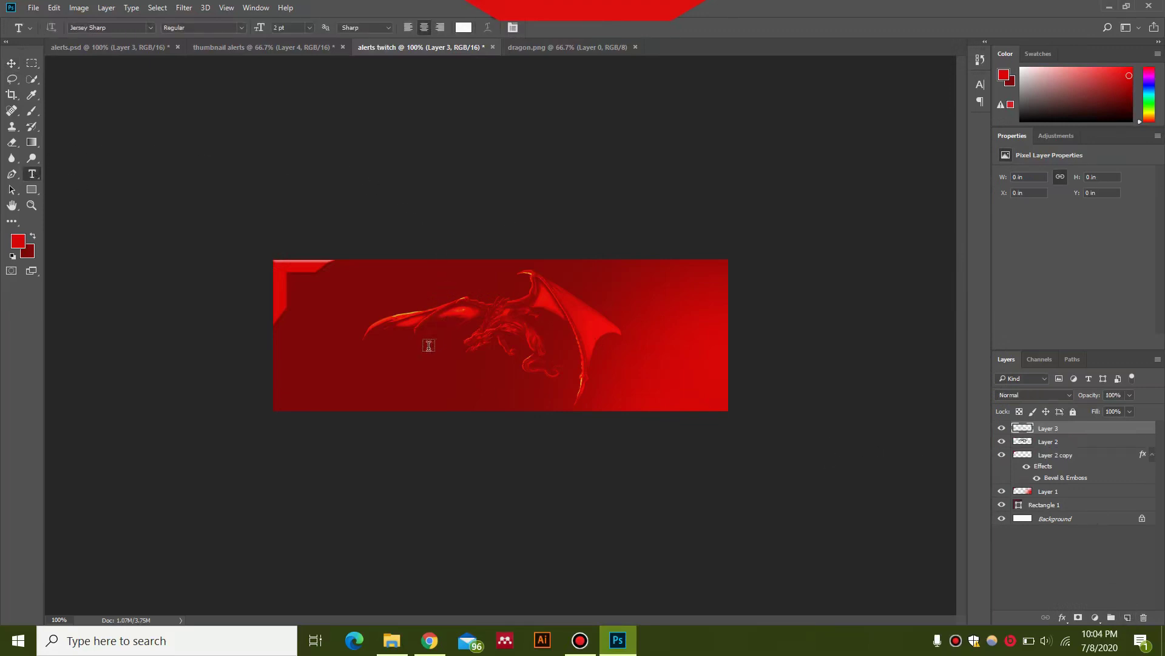
click(366, 371)
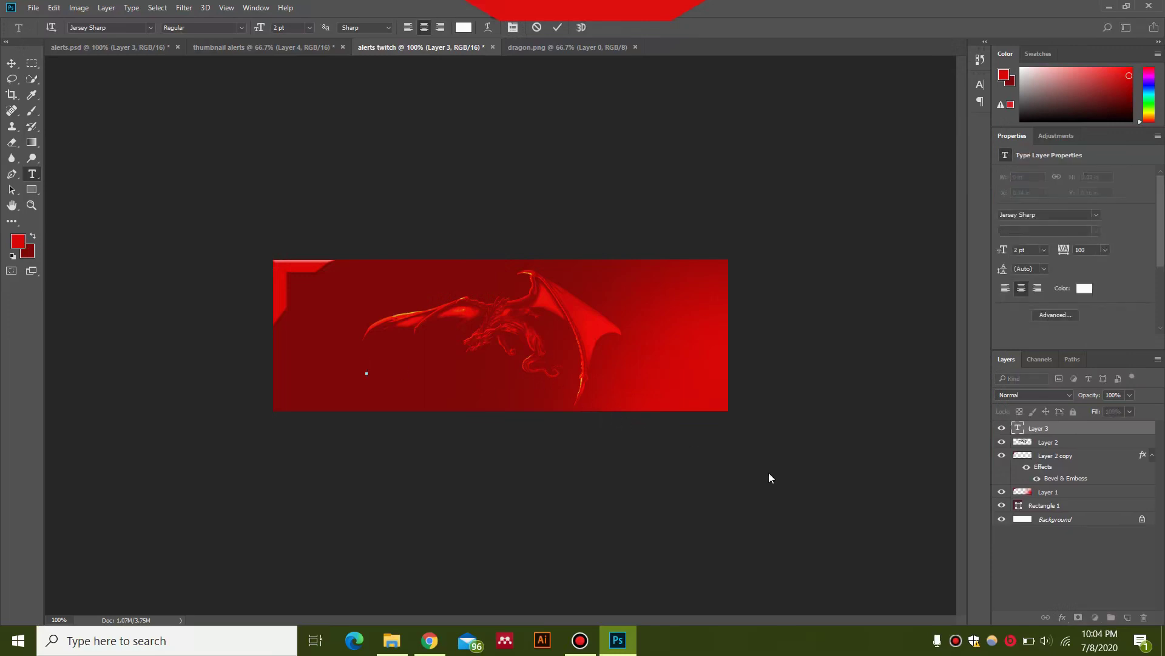
text(NEW FOLLOWER)
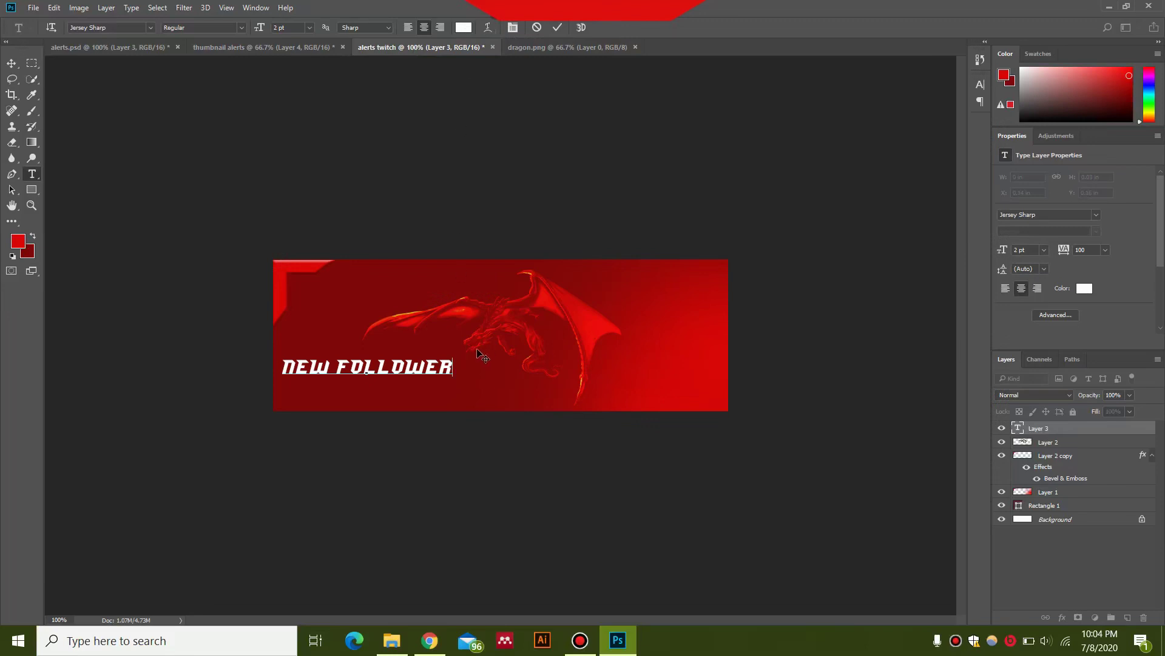
key(ctrl+a)
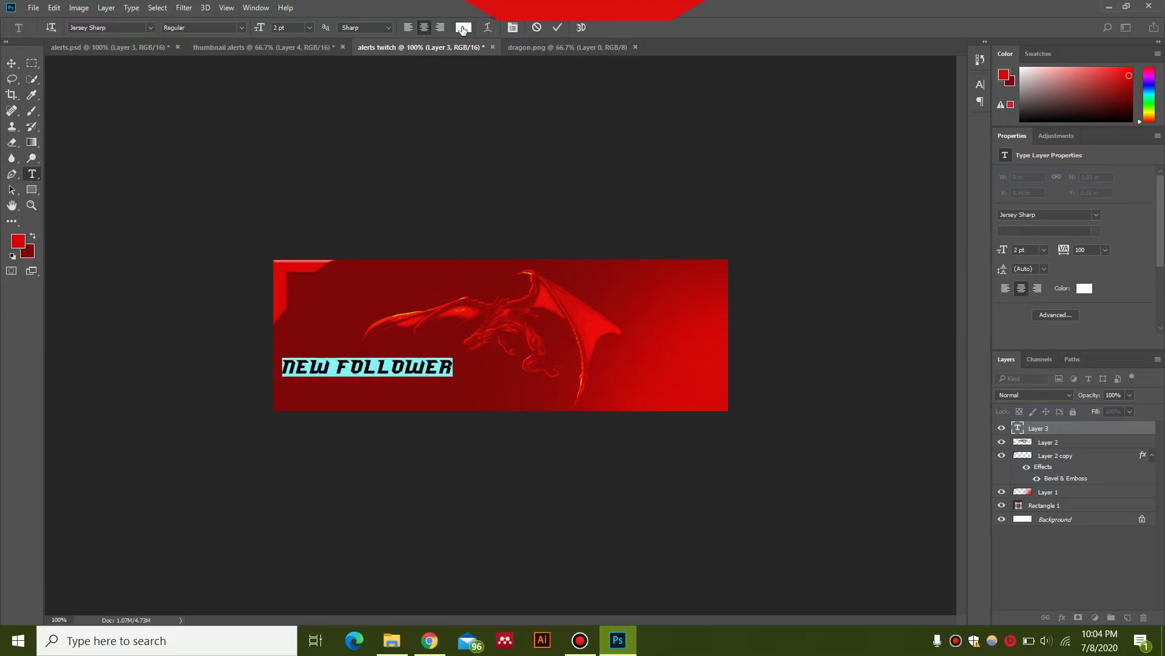
click(463, 27)
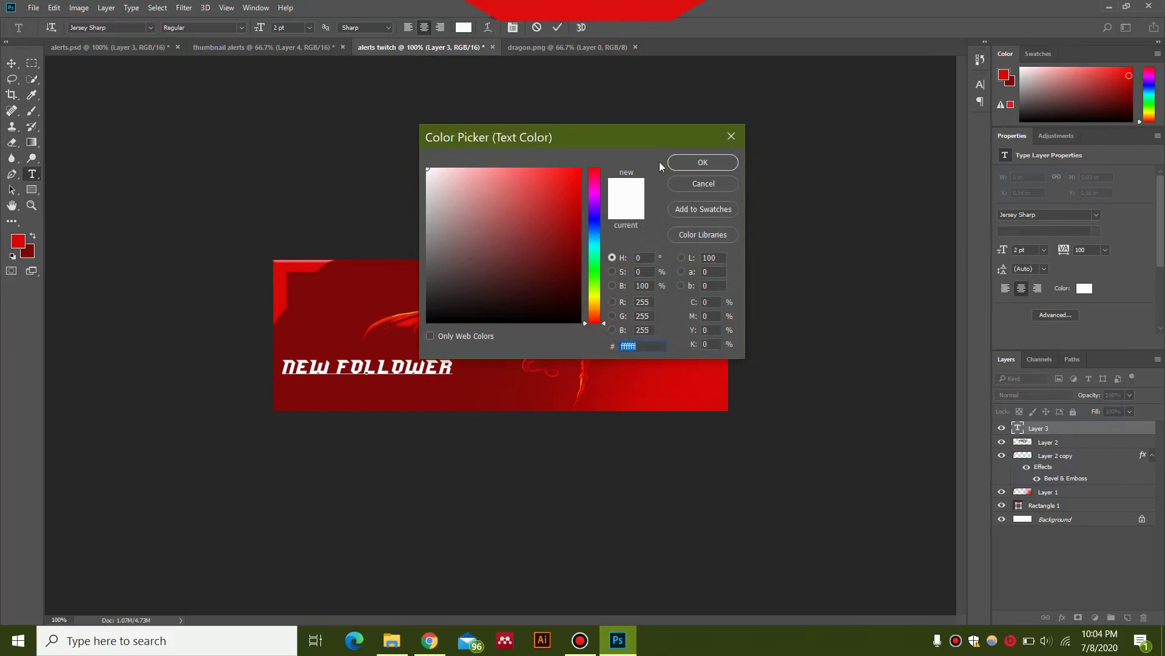
click(704, 162)
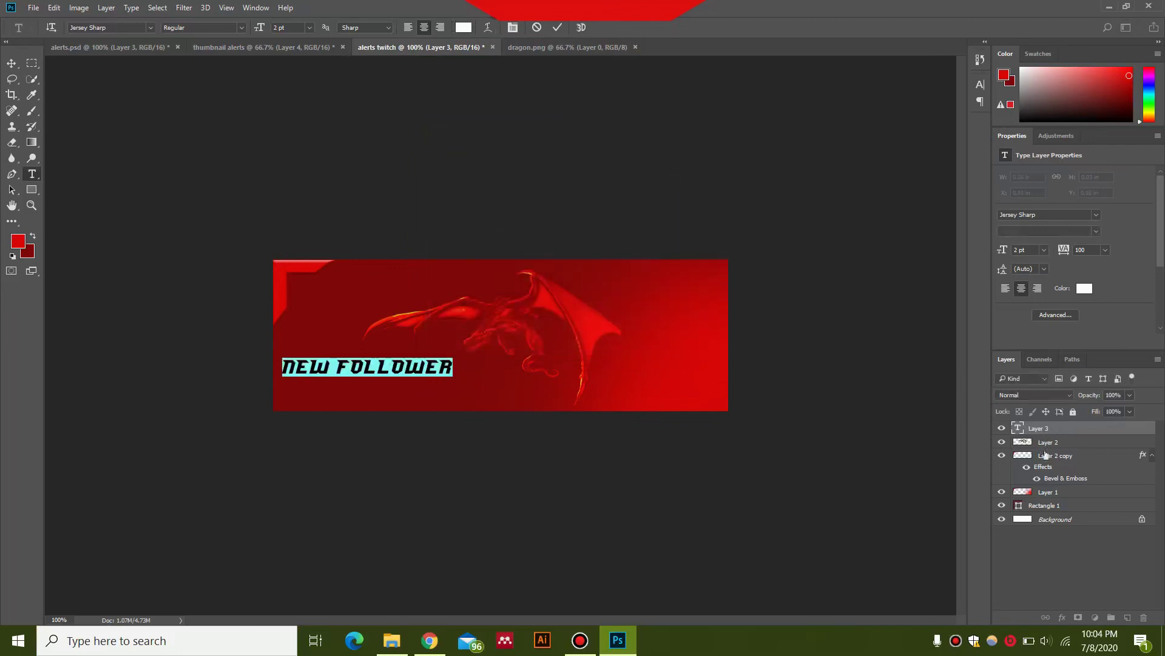
click(1076, 543)
- Move the NEW FOLLOWER text down into the banner's lower-left corner
click(1070, 440)
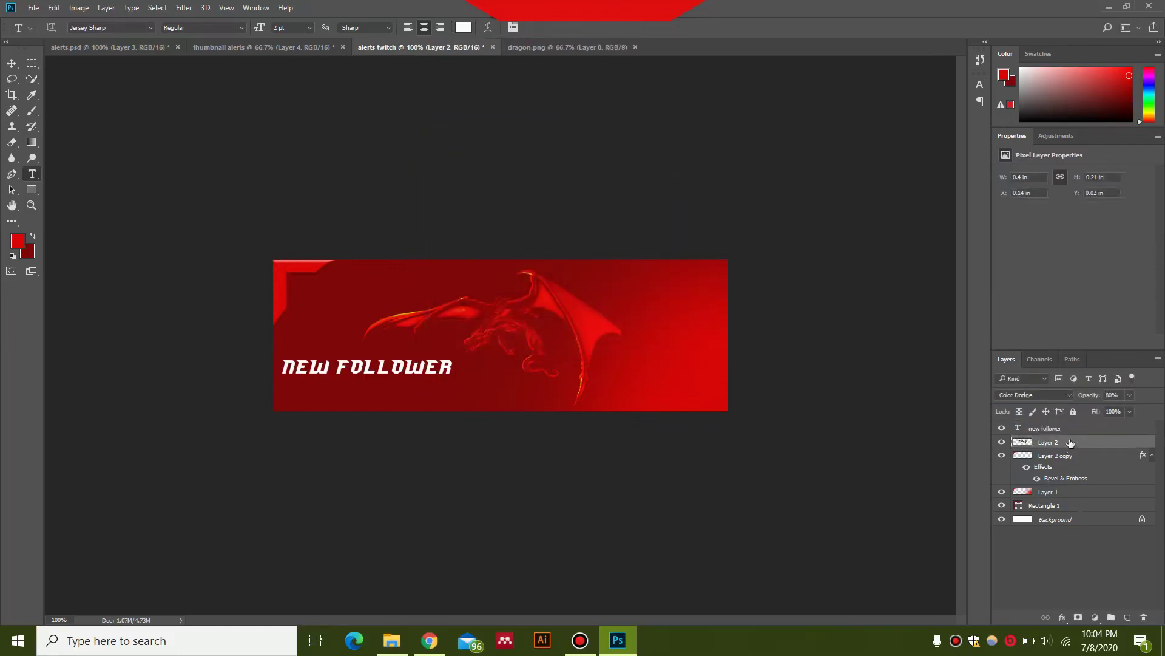
click(1068, 428)
key(ctrl+t)
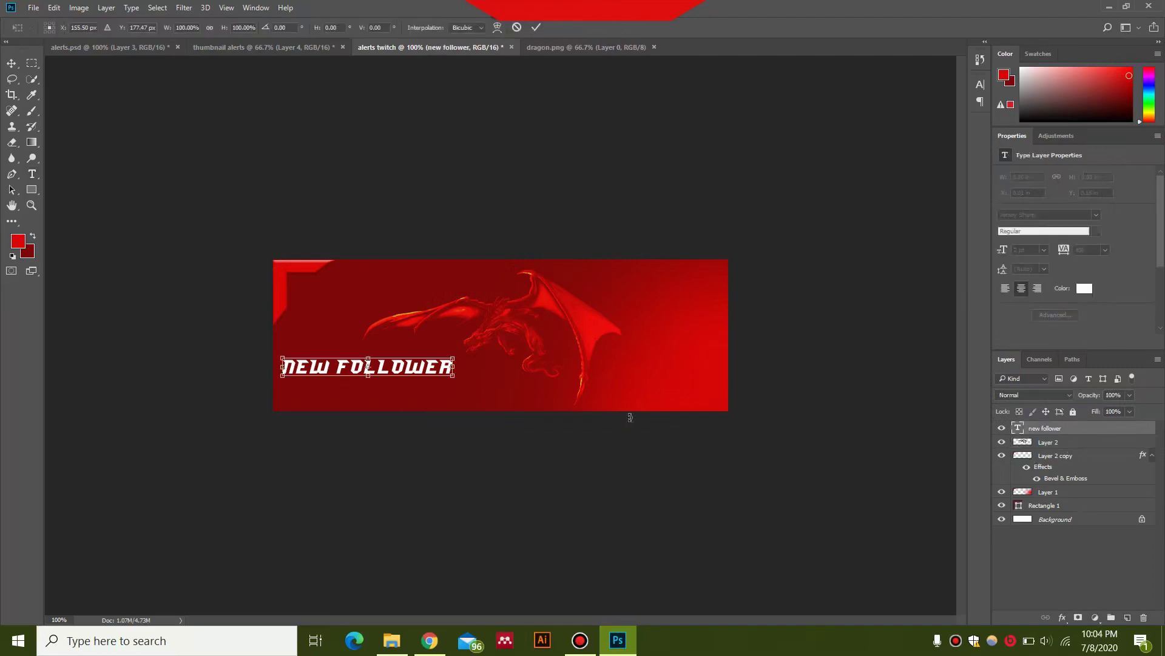
drag(432, 372, 430, 402)
key(Return)
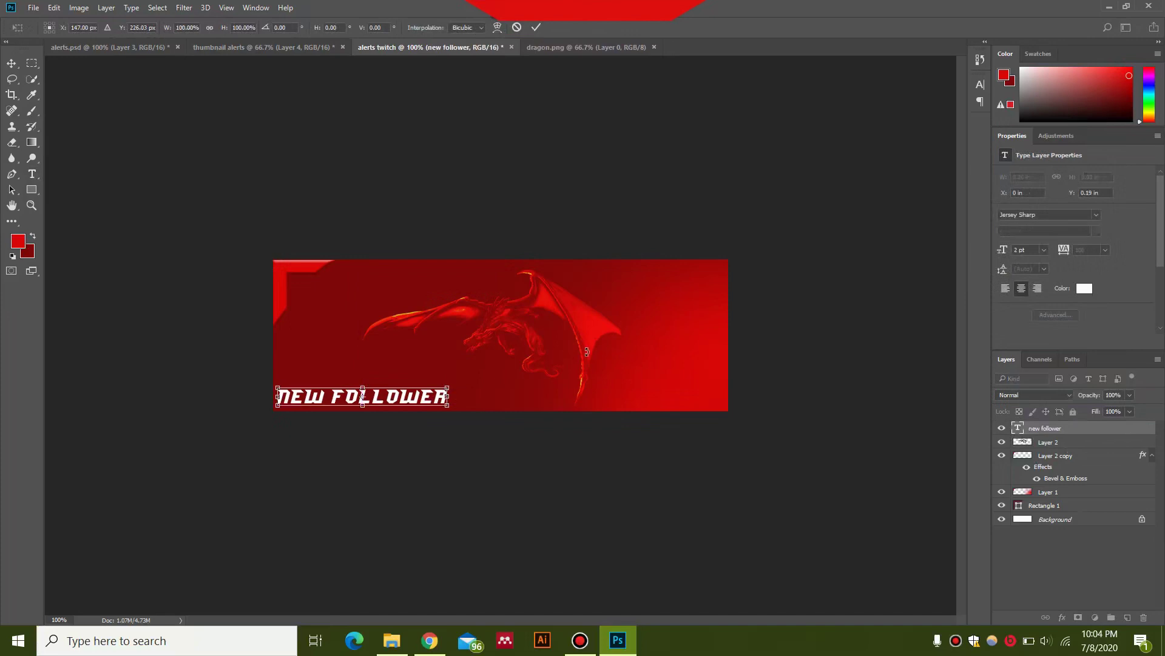
key(t)
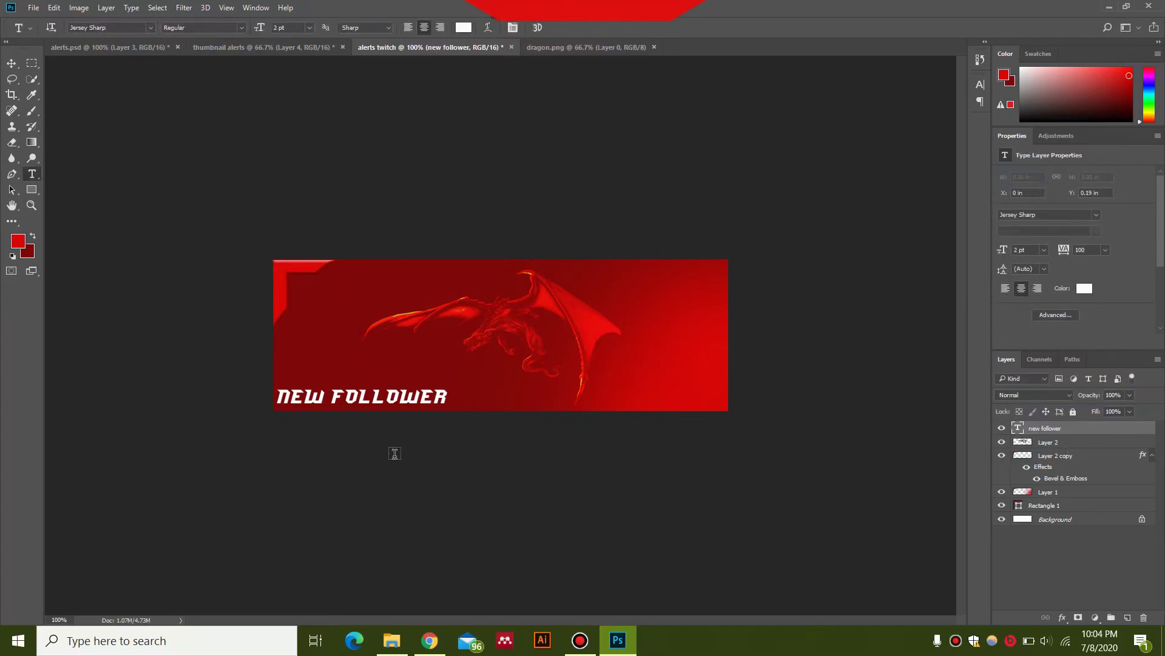
- Save a PNG copy of the banner as alerts twitch in the ALERTS YOUTUBE folder
click(34, 8)
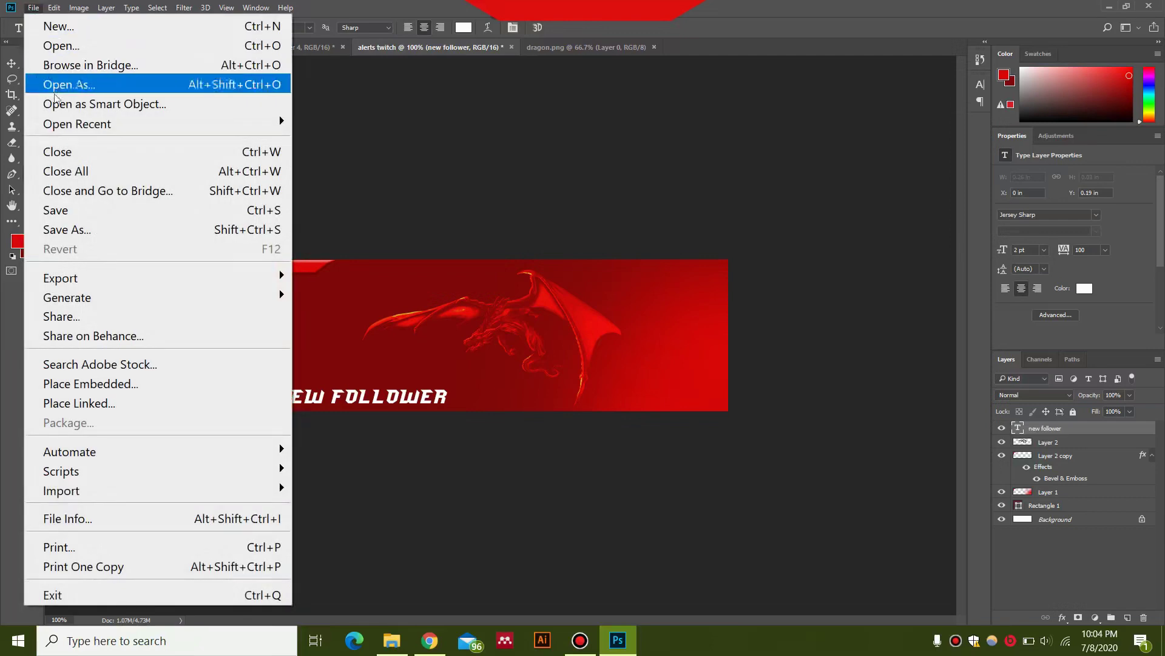
click(112, 230)
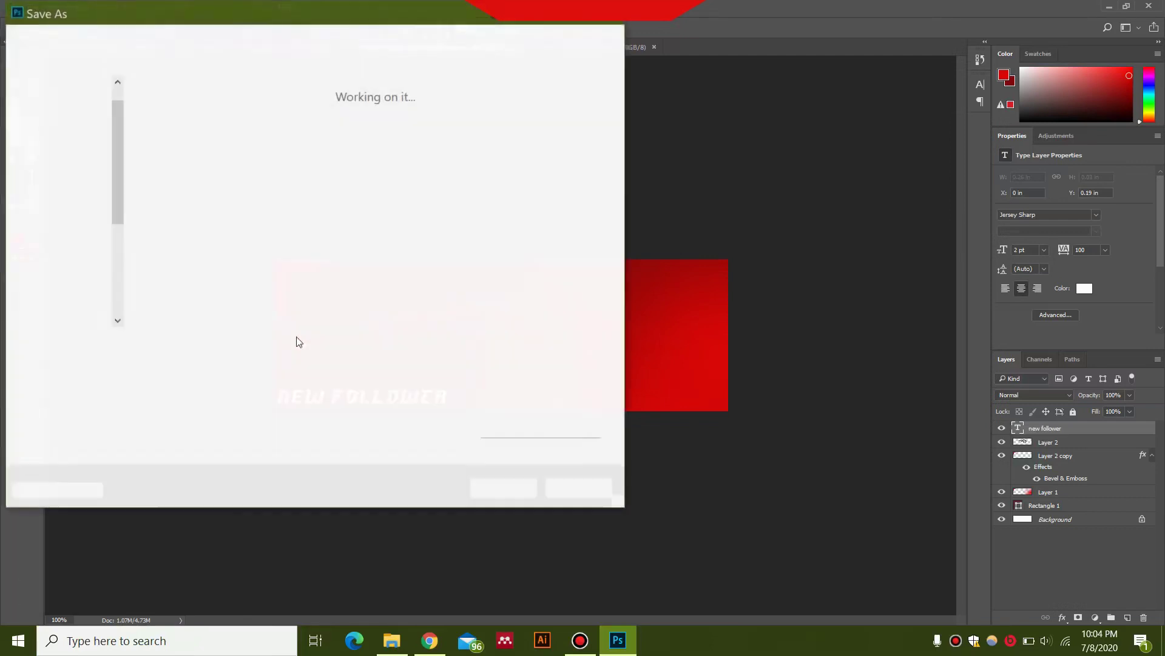
click(200, 363)
click(201, 513)
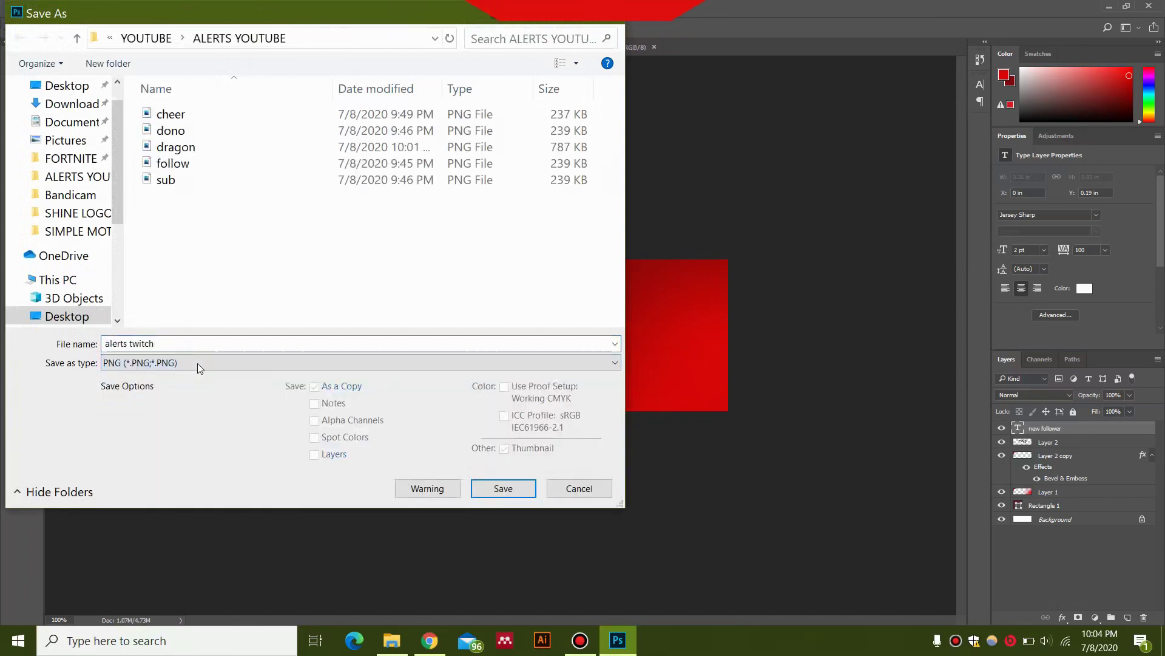
click(169, 342)
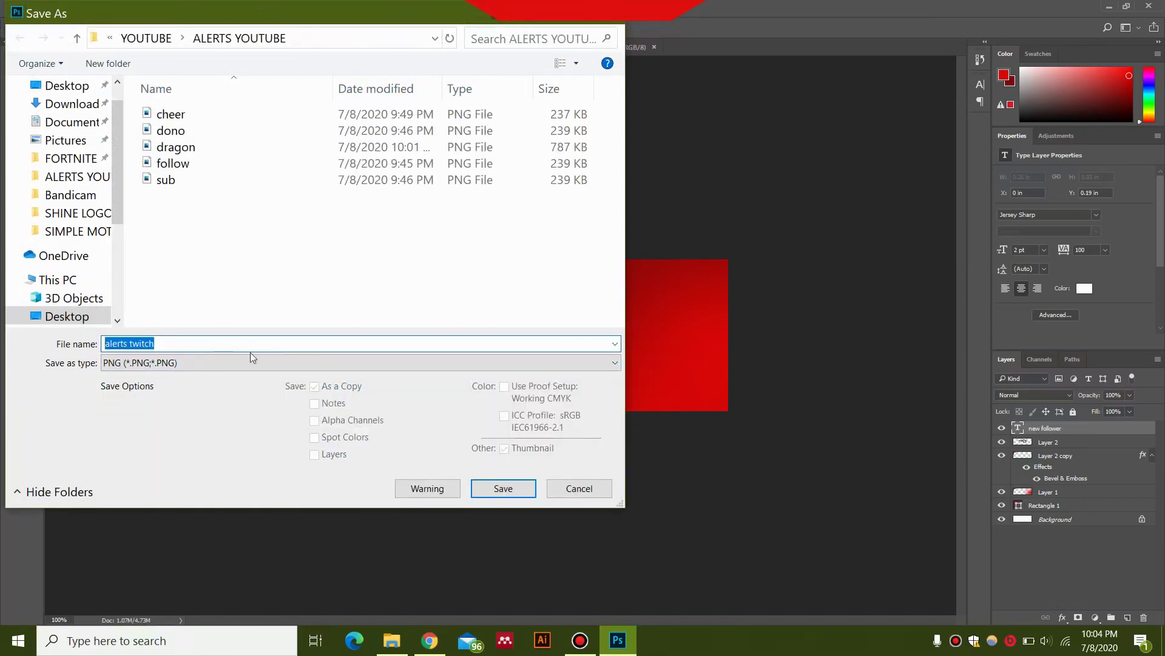
click(516, 487)
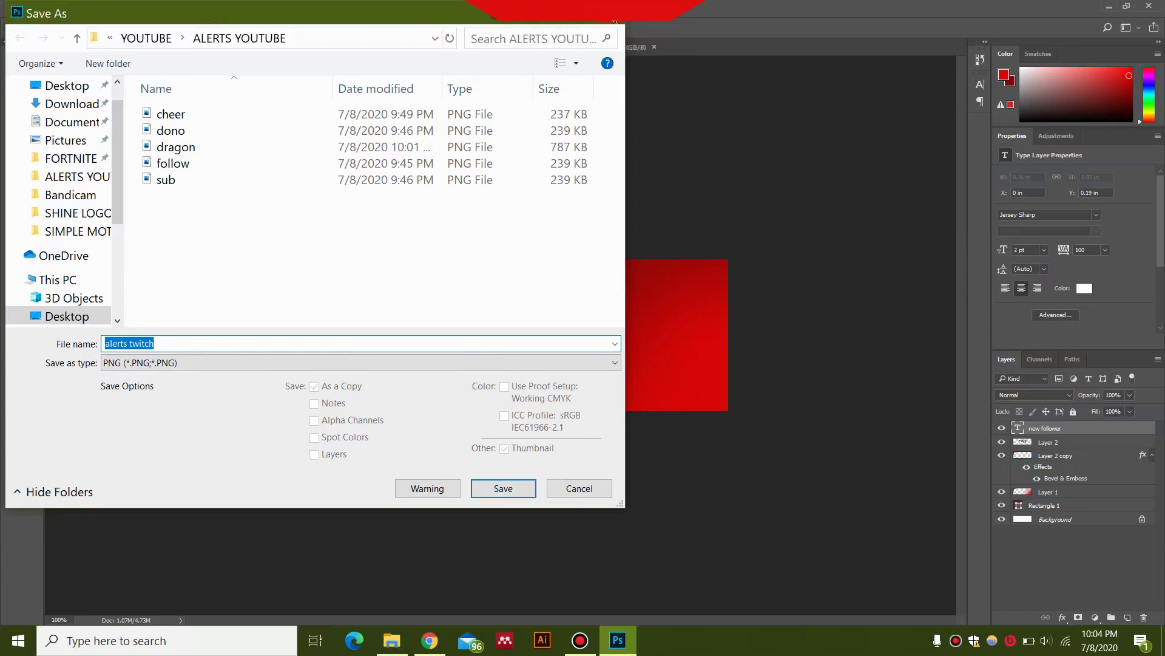